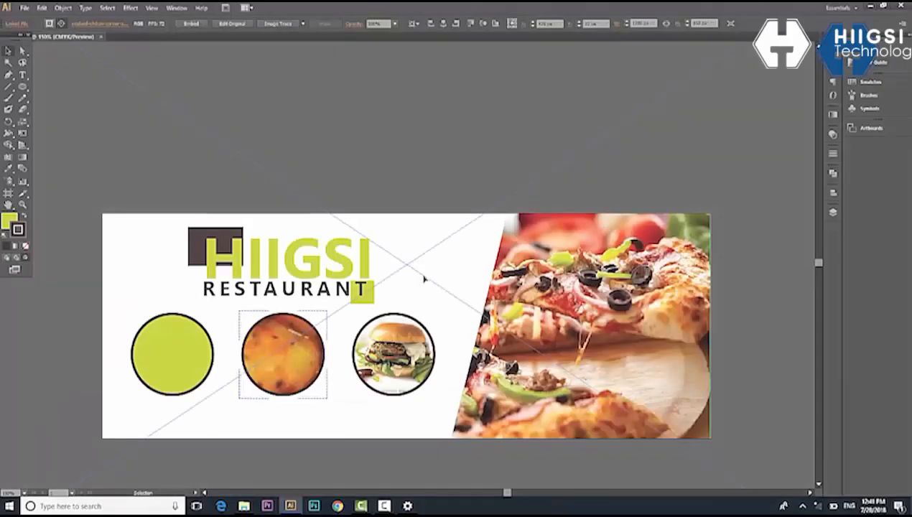
pyautogui.scroll(3, 695, 132)
pyautogui.scroll(3, 554, 275)
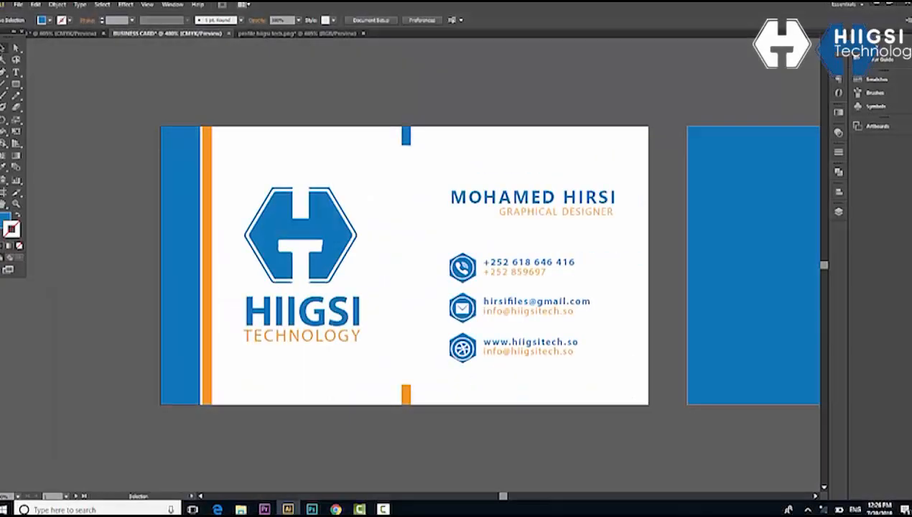
pyautogui.scroll(-2, 594, 403)
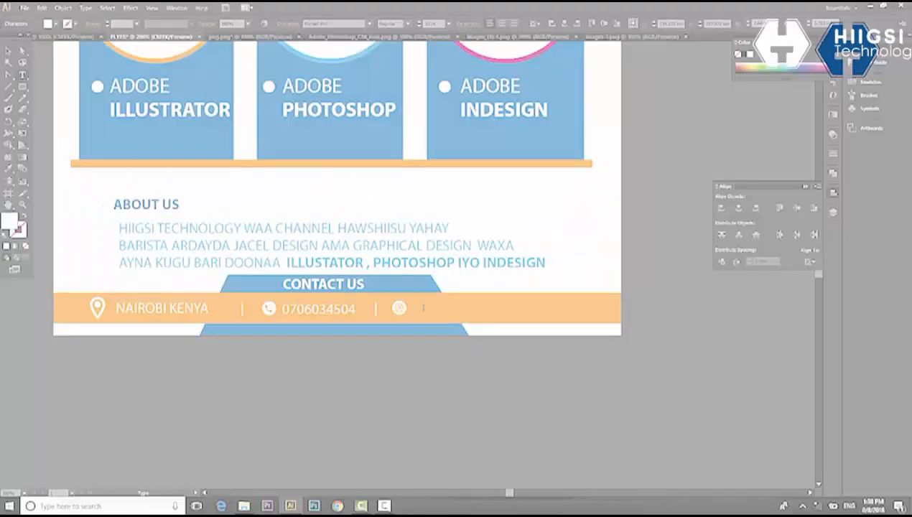
pyautogui.write('WWW.HIIGSITECH.SO')
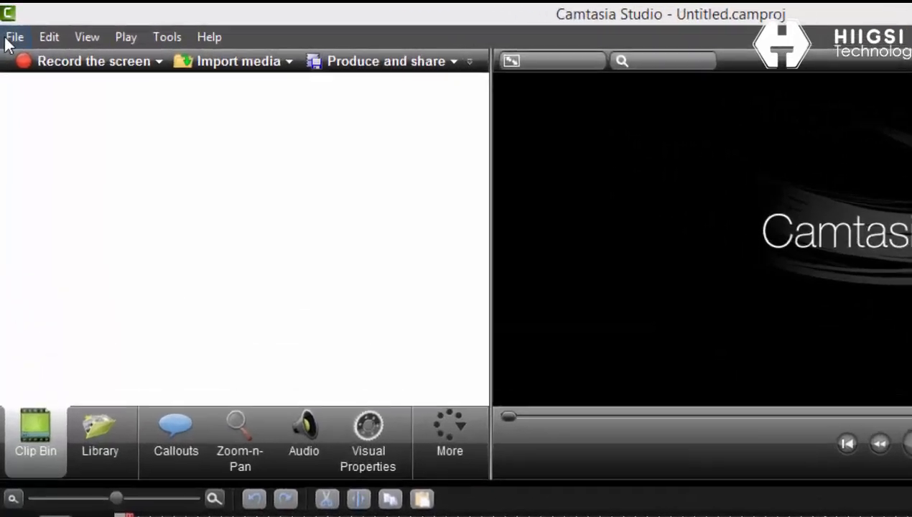
# - Import the video ardayda.mp4 from the motivational folder inside HIIGSI TECH into the project
pyautogui.click(7, 26)
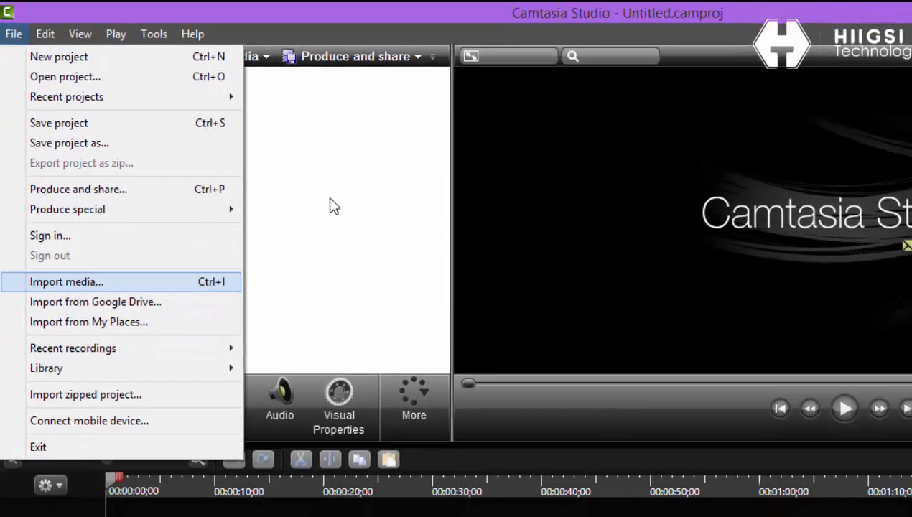
pyautogui.click(548, 226)
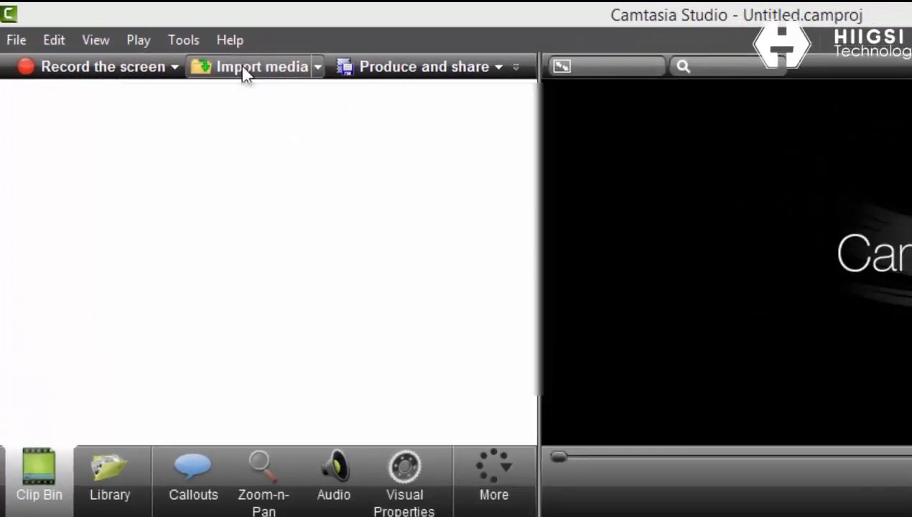
pyautogui.click(279, 79)
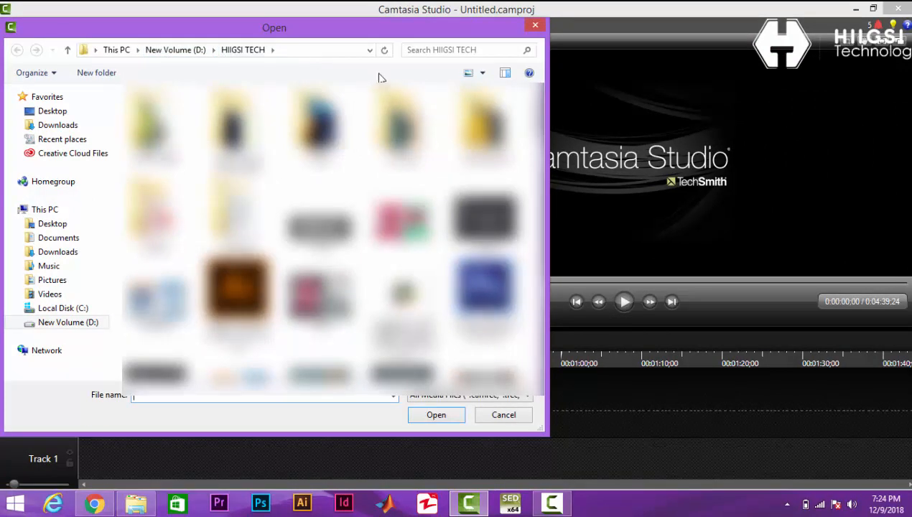
pyautogui.doubleClick(483, 127)
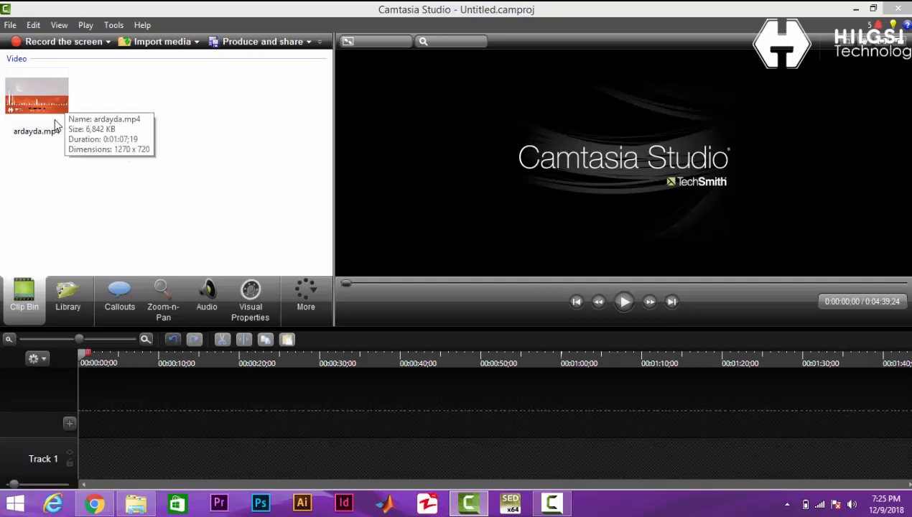
# - Add ardayda.mp4 from the clip bin to the timeline at the playhead
pyautogui.click(26, 91)
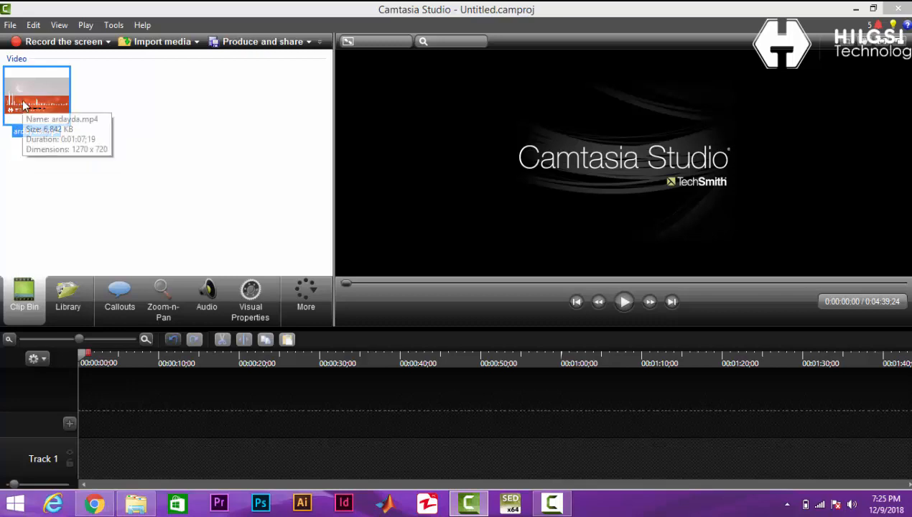
pyautogui.moveTo(24, 102); pyautogui.dragTo(56, 118)
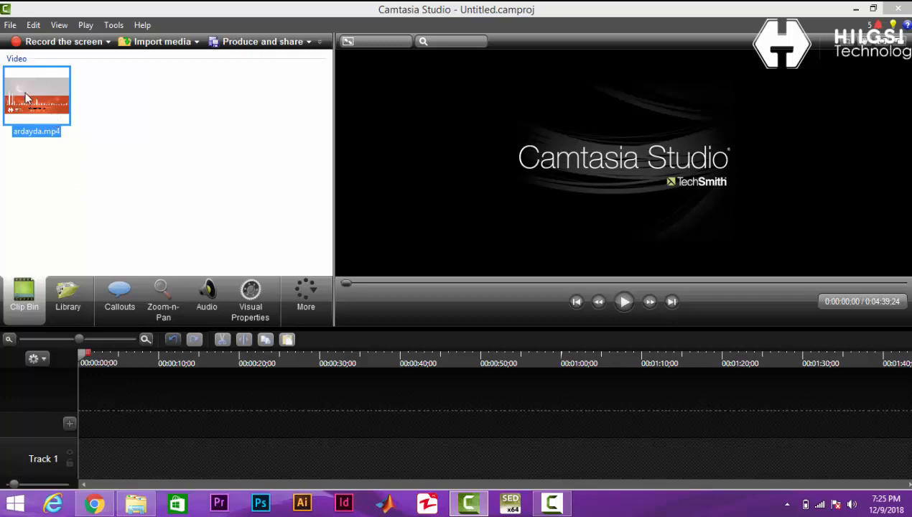
pyautogui.rightClick(25, 92)
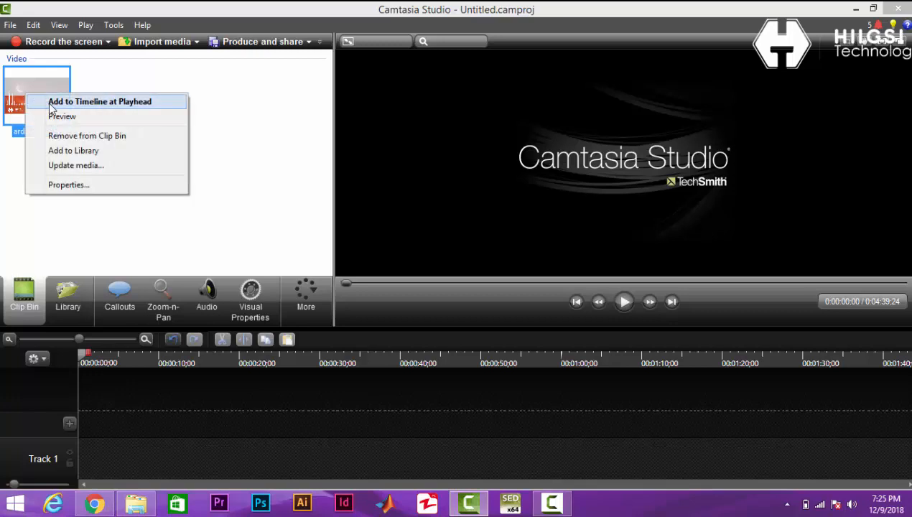
pyautogui.click(72, 101)
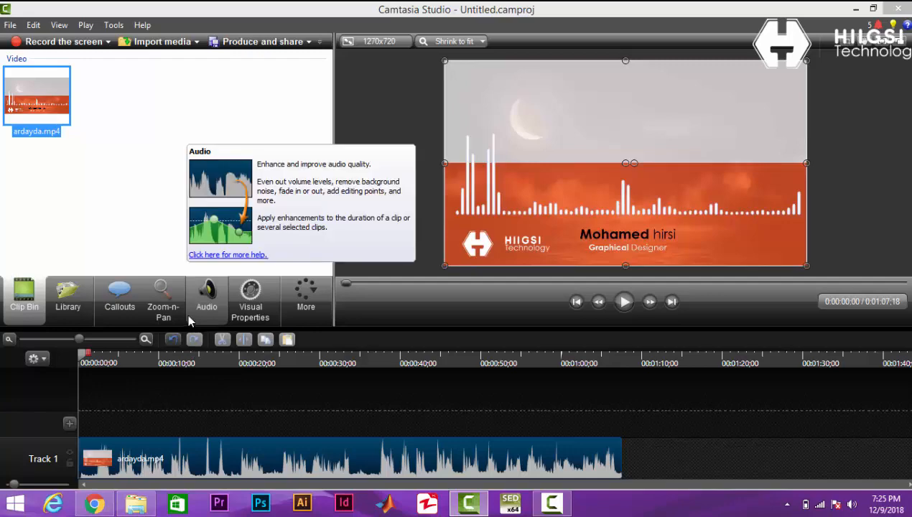
# - Import intro sax.mp4 from the HIIGSI TECH folder and add it to the timeline at the playhead
pyautogui.click(162, 44)
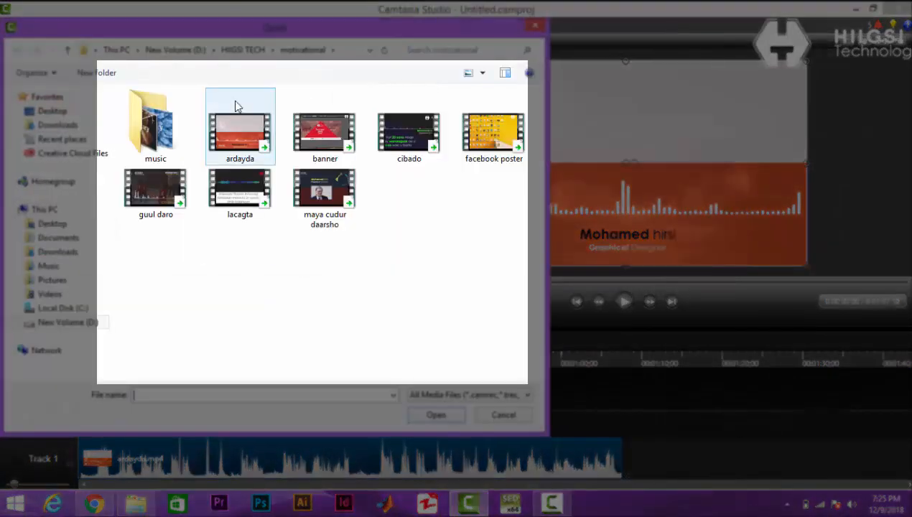
pyautogui.click(244, 49)
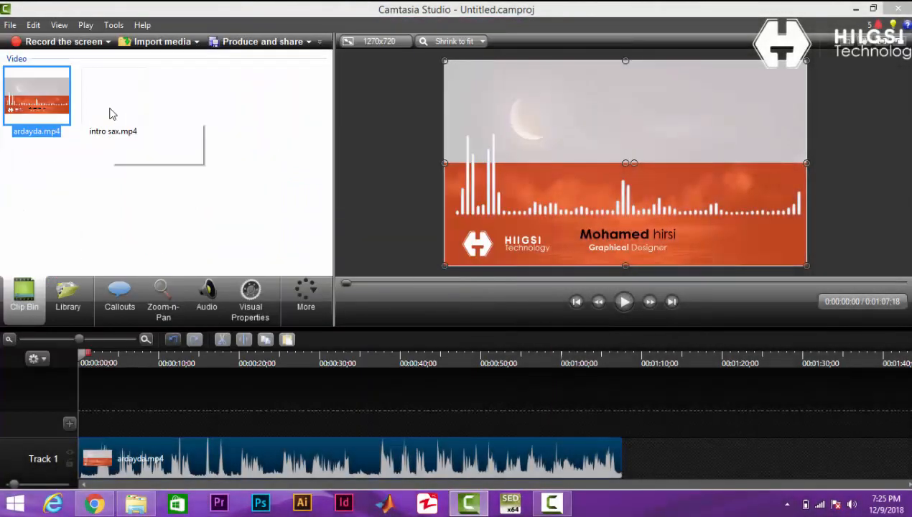
pyautogui.click(112, 111)
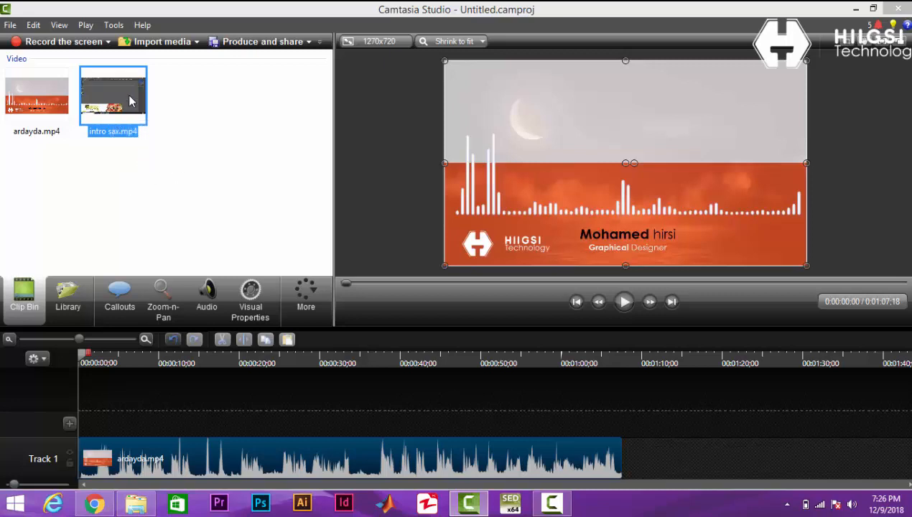
pyautogui.rightClick(129, 101)
pyautogui.click(173, 105)
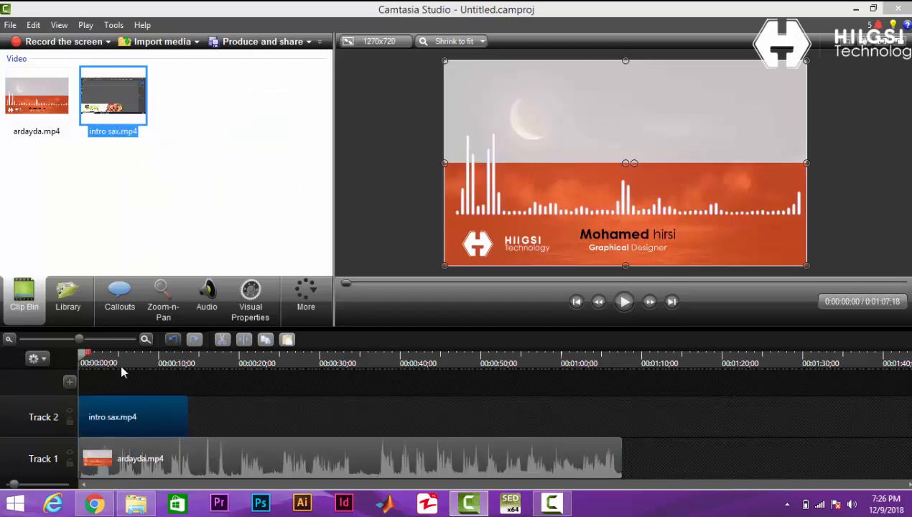
# - Shift ardayda.mp4 to a later time and place intro sax.mp4 directly before it at the start of Track 1
pyautogui.moveTo(159, 465); pyautogui.dragTo(268, 466)
pyautogui.moveTo(133, 417); pyautogui.dragTo(129, 463)
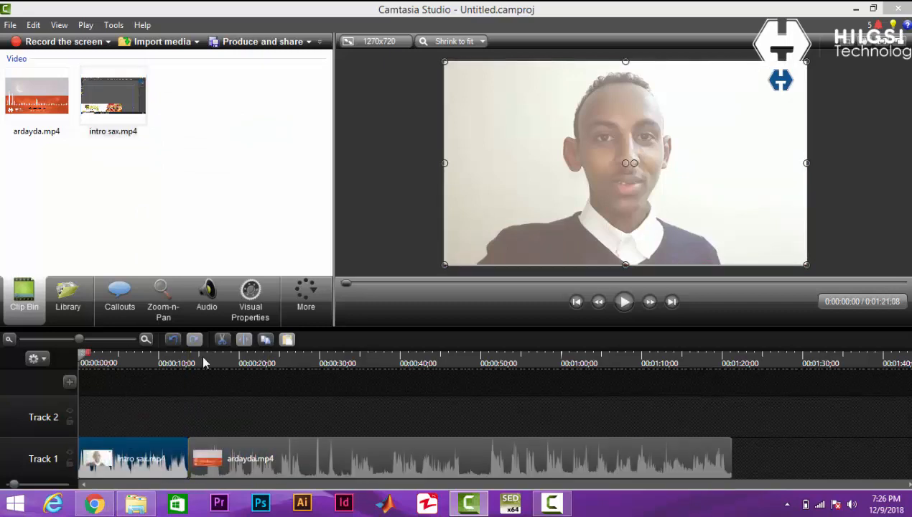
# - Preview the opening seconds of the intro sax.mp4 clip from the start of the timeline
pyautogui.moveTo(84, 354); pyautogui.dragTo(105, 368)
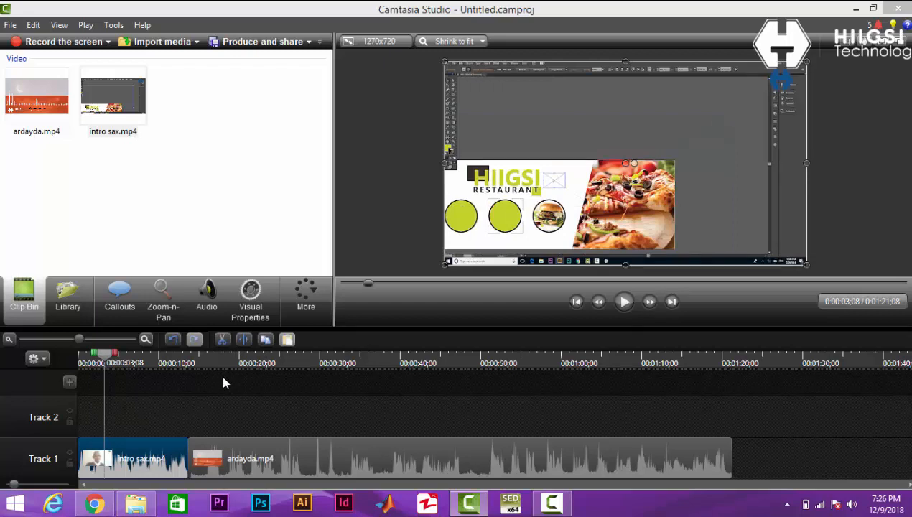
pyautogui.click(296, 405)
pyautogui.moveTo(99, 353); pyautogui.dragTo(65, 362)
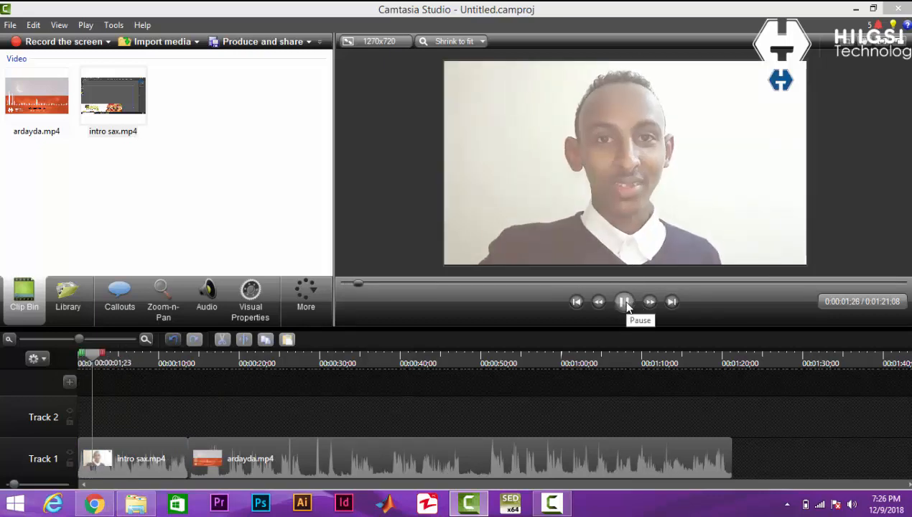
pyautogui.click(624, 302)
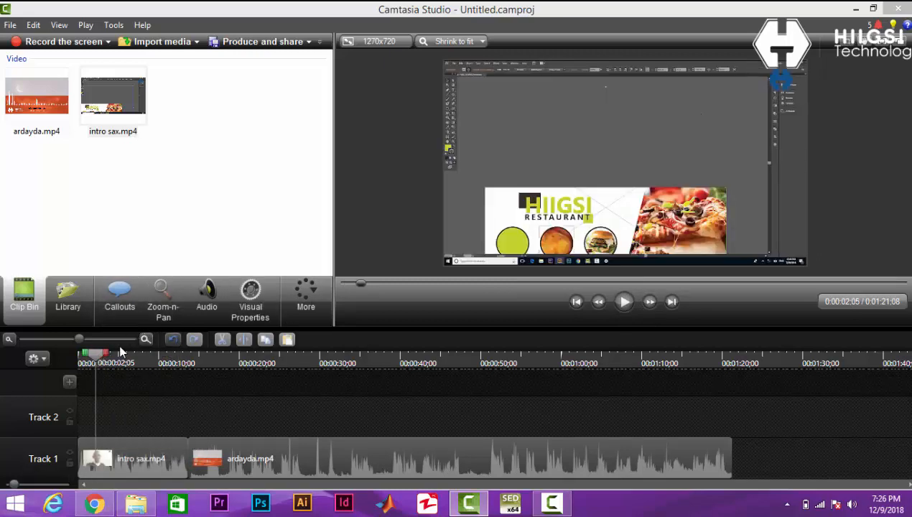
# - Split the intro sax.mp4 clip on Track 1 at 00:00:01;20
pyautogui.moveTo(96, 354); pyautogui.dragTo(99, 361)
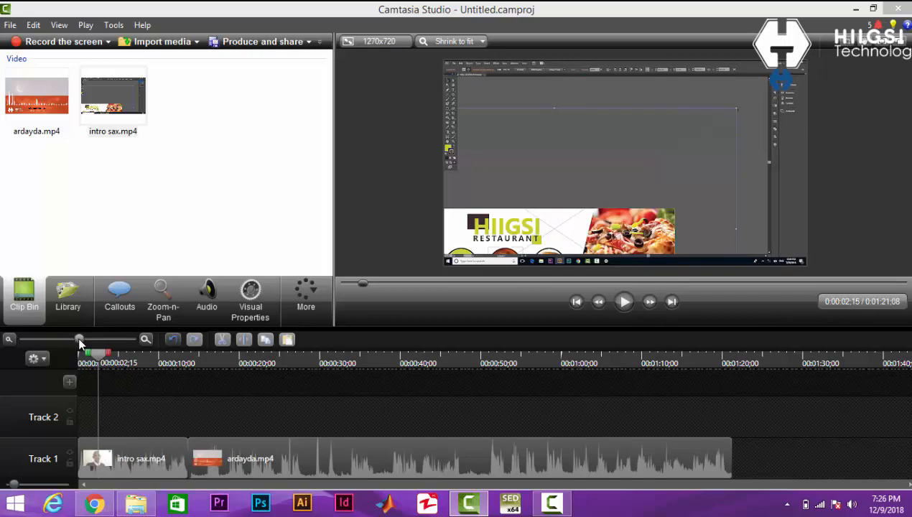
pyautogui.moveTo(77, 337); pyautogui.dragTo(99, 336)
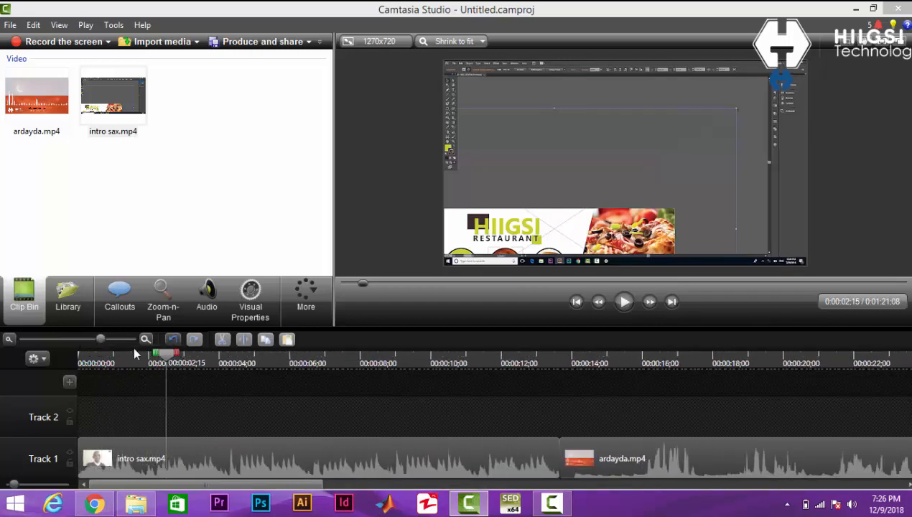
pyautogui.moveTo(171, 359); pyautogui.dragTo(142, 367)
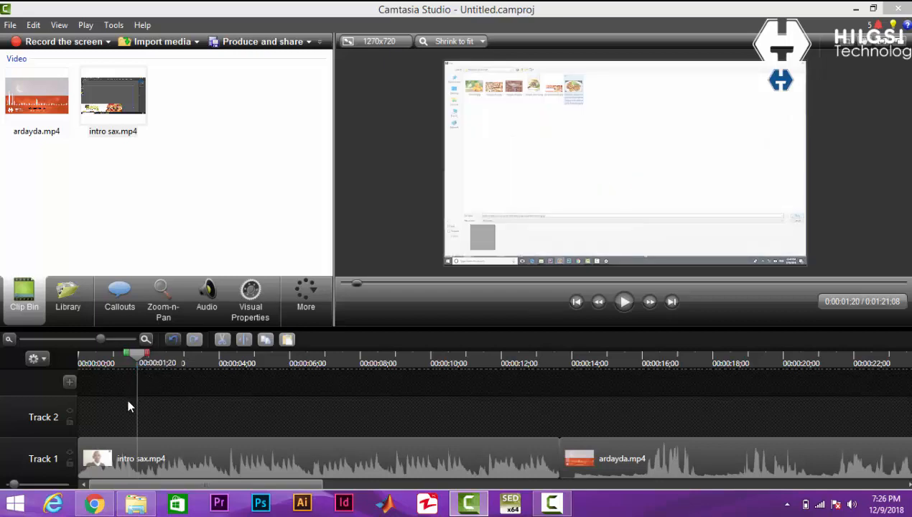
pyautogui.click(112, 459)
pyautogui.click(111, 460)
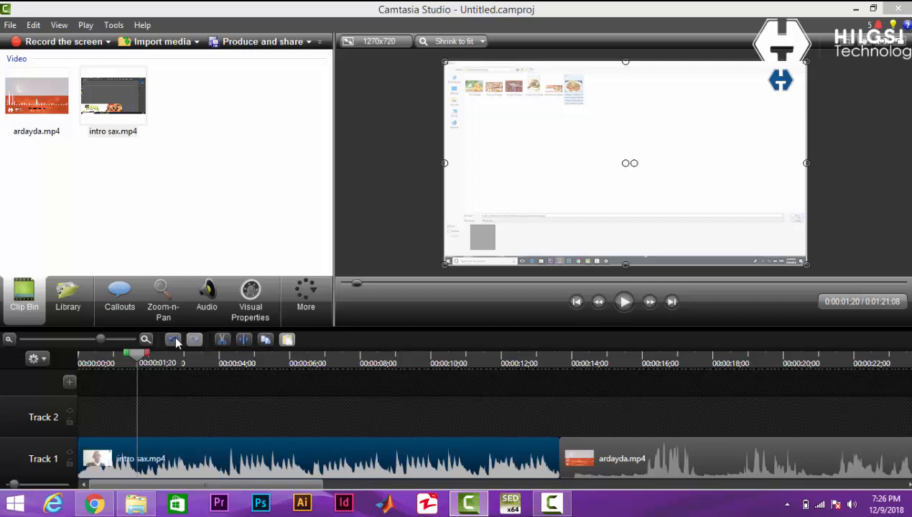
pyautogui.click(243, 340)
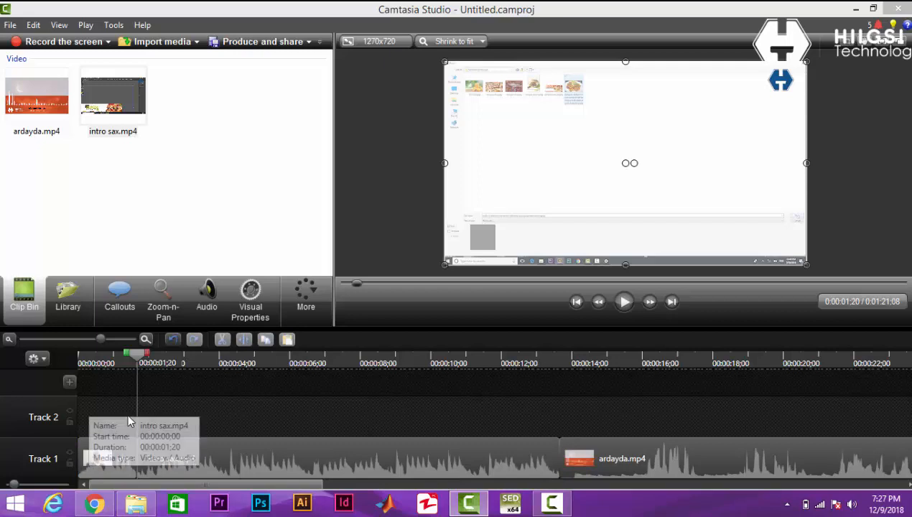
# - Delete the opening segment of intro sax.mp4 and move the remaining clips earlier on Track 1 to close the gaps
pyautogui.click(131, 453)
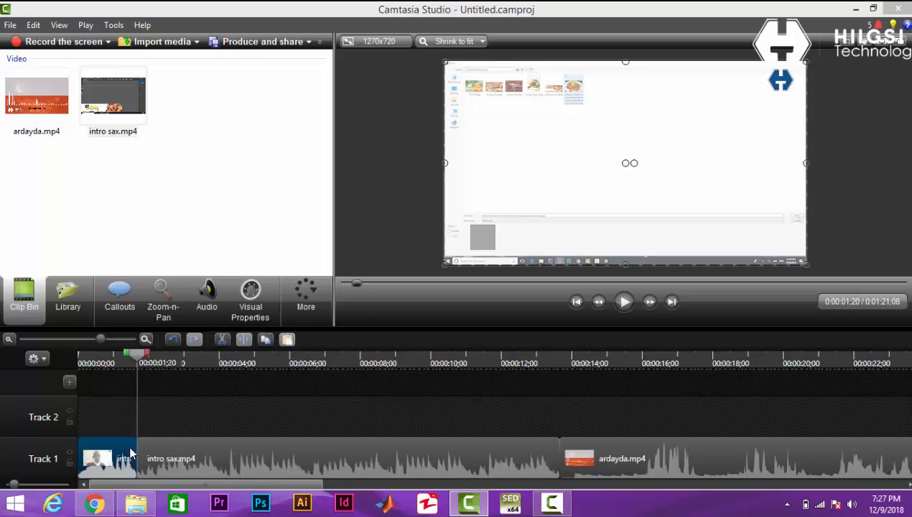
pyautogui.press('Delete')
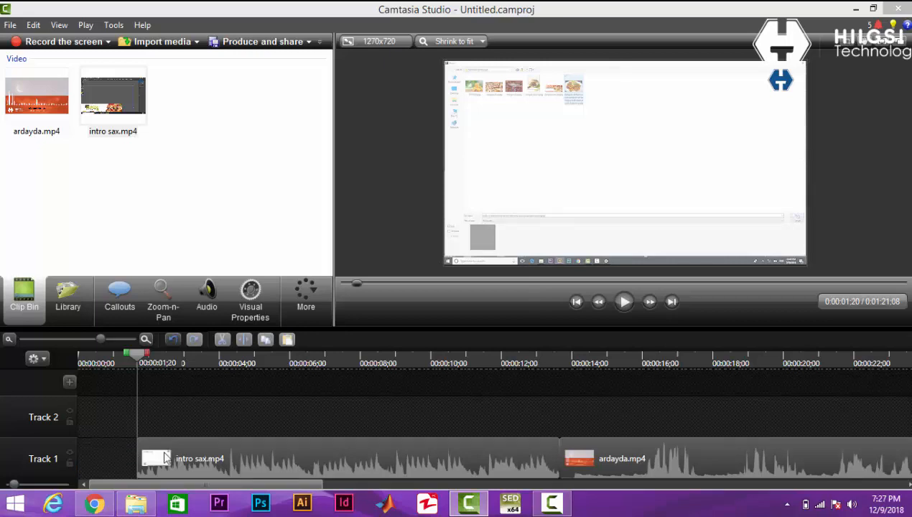
pyautogui.click(165, 454)
pyautogui.moveTo(218, 461); pyautogui.dragTo(157, 465)
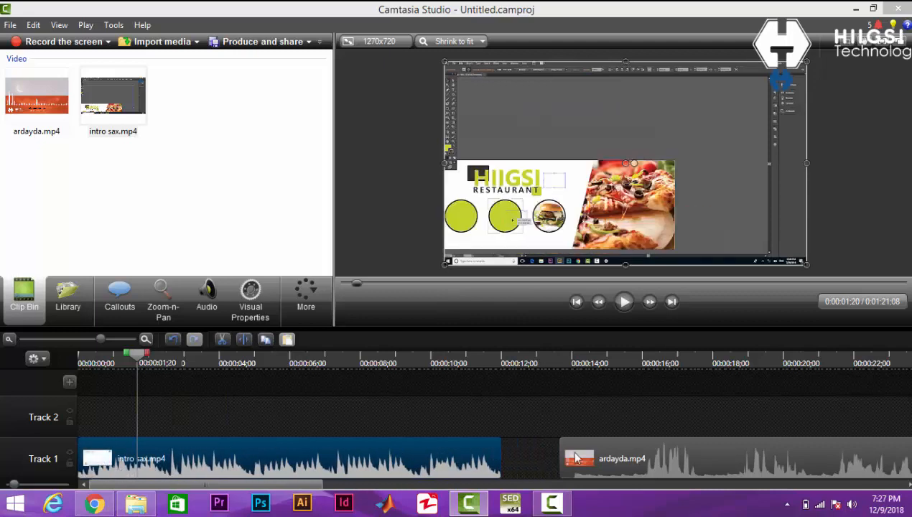
pyautogui.moveTo(597, 462); pyautogui.dragTo(503, 475)
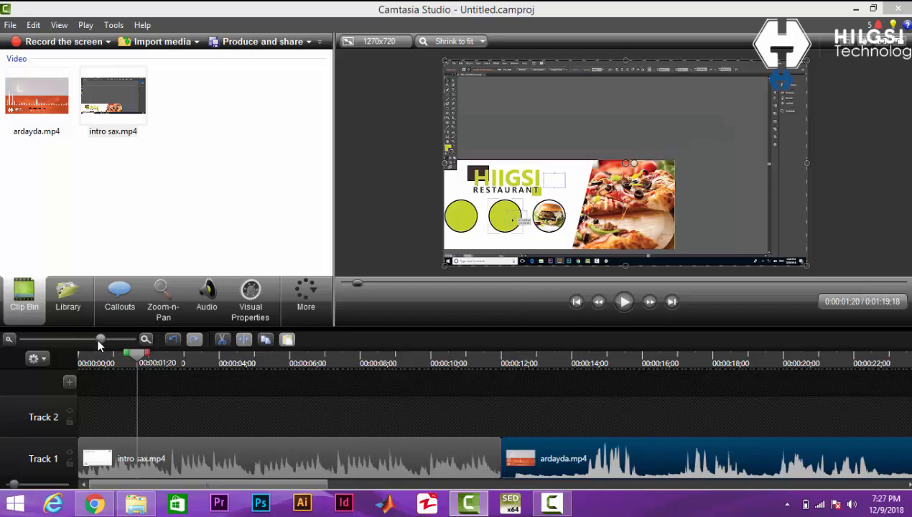
# - Play ardayda.mp4 from 00:00:14;02 to find the cut point and split the clip at 00:00:23;12
pyautogui.moveTo(96, 339); pyautogui.dragTo(296, 389)
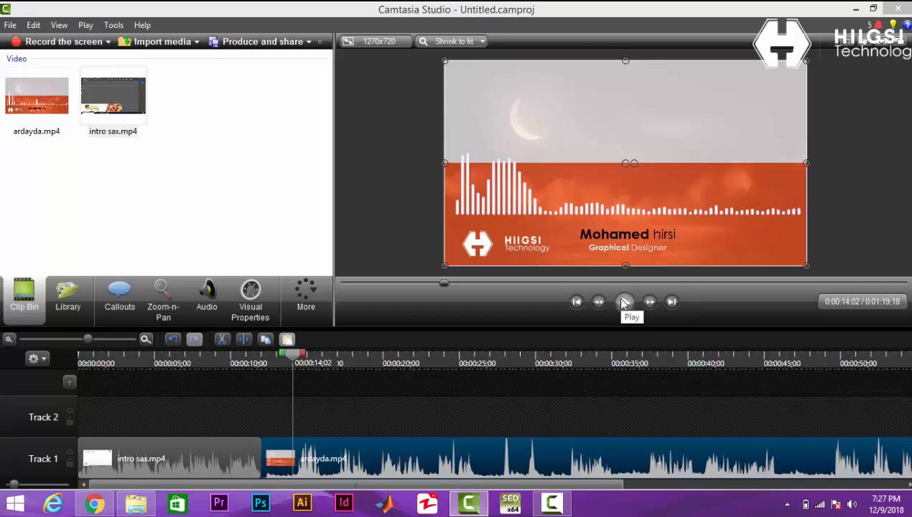
pyautogui.click(624, 303)
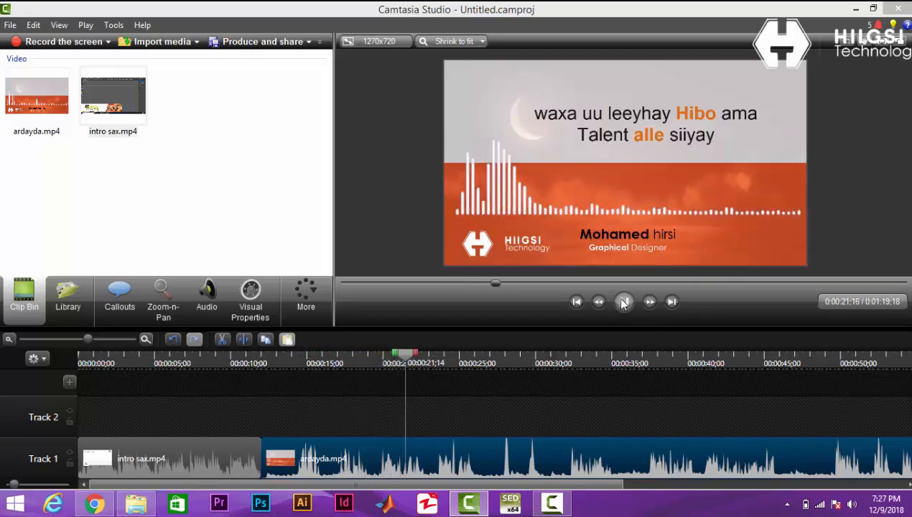
pyautogui.click(624, 303)
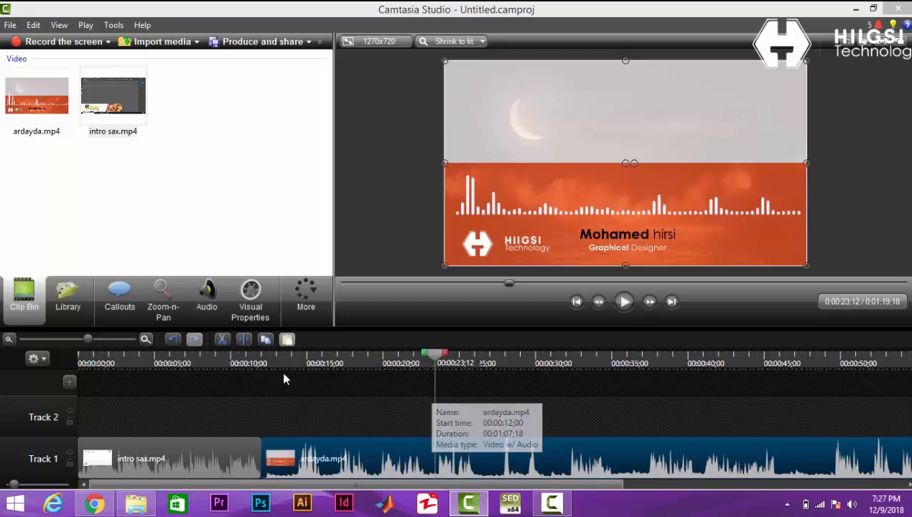
pyautogui.click(243, 339)
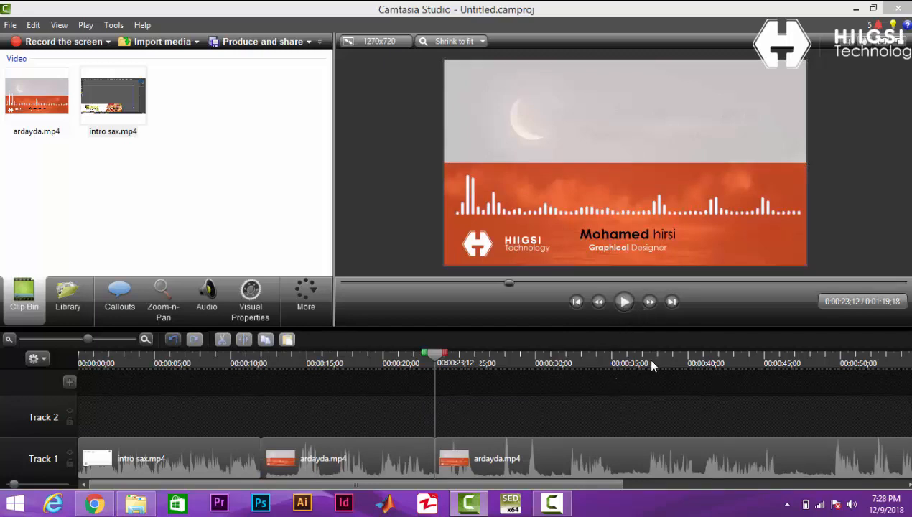
# - Try separating the video and audio of the ardayda.mp4 segment that starts at 00:00:23;12, undoing the separation each time
pyautogui.moveTo(607, 487); pyautogui.dragTo(661, 495)
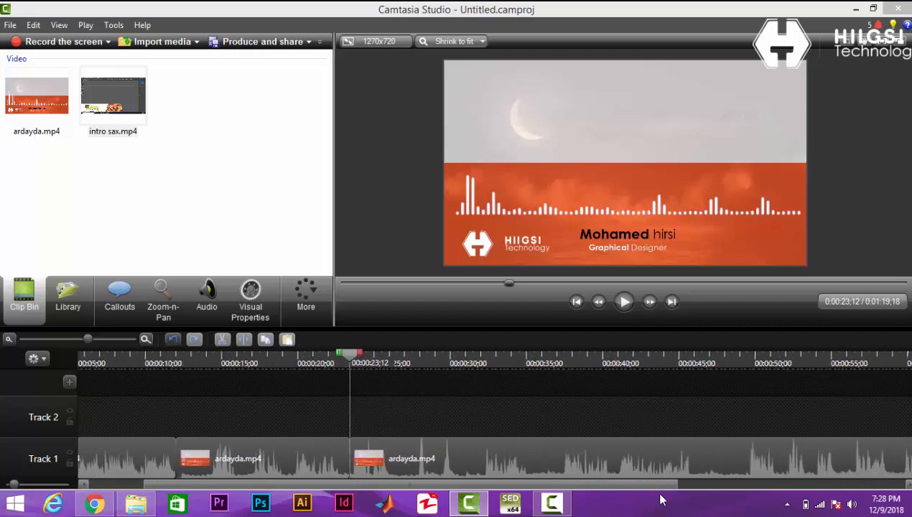
pyautogui.click(512, 463)
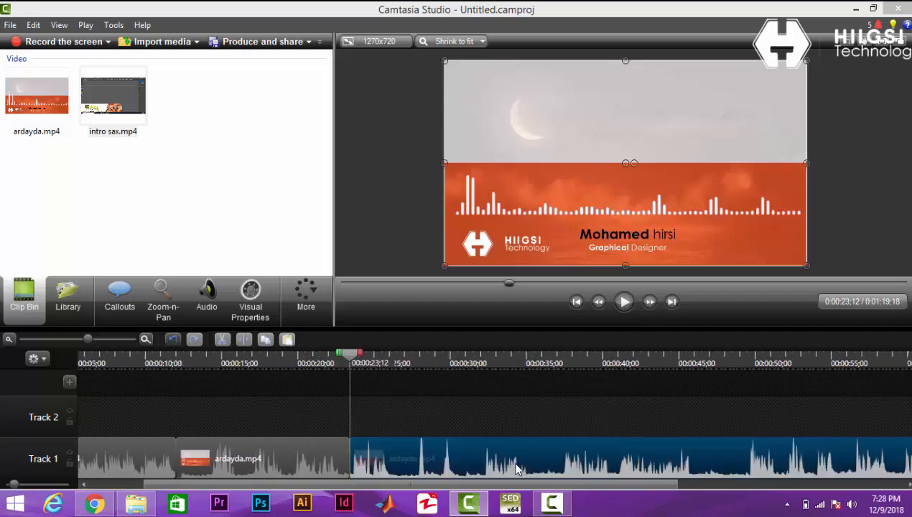
pyautogui.rightClick(435, 467)
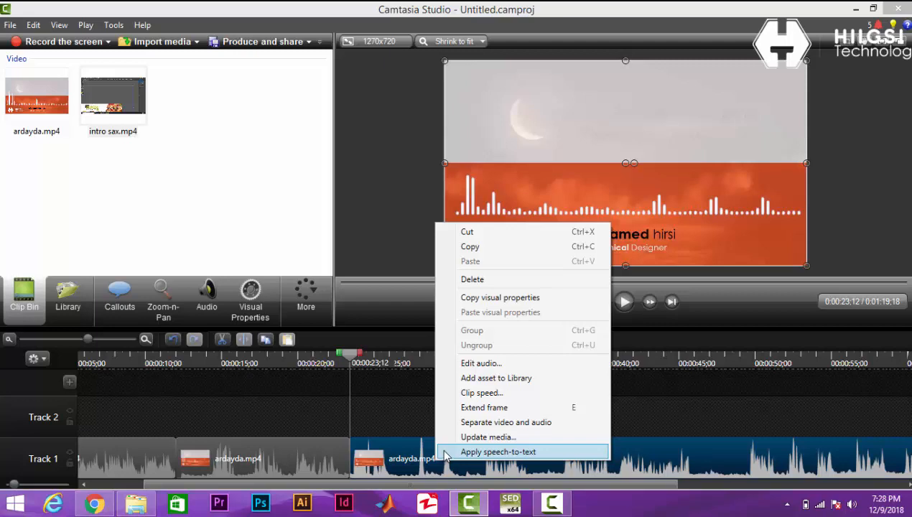
pyautogui.click(463, 427)
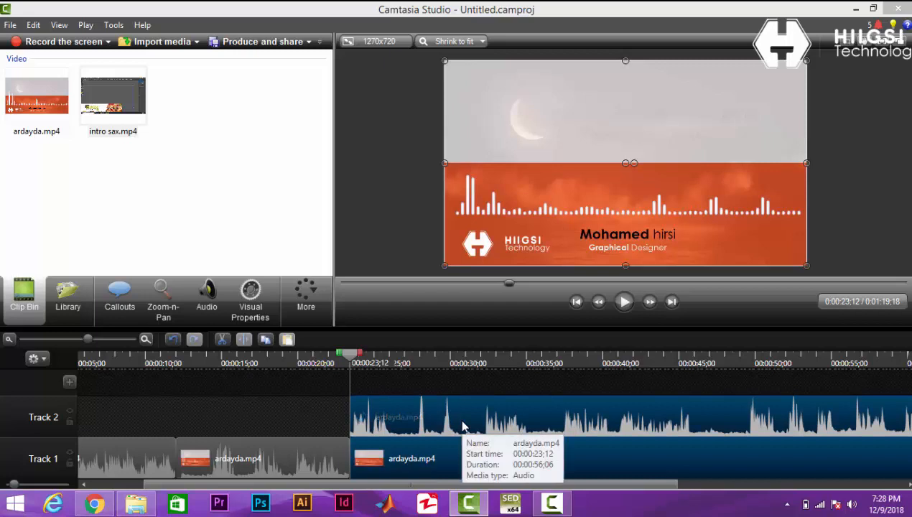
pyautogui.click(171, 340)
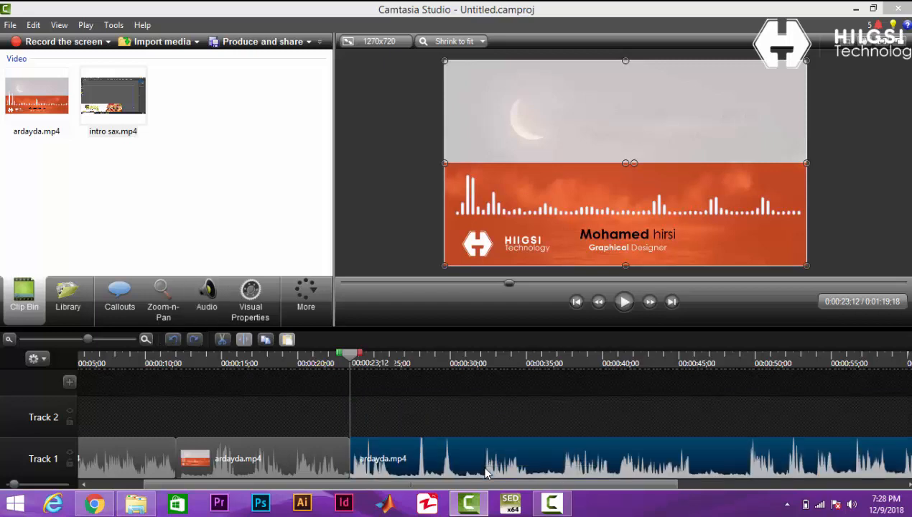
pyautogui.rightClick(484, 468)
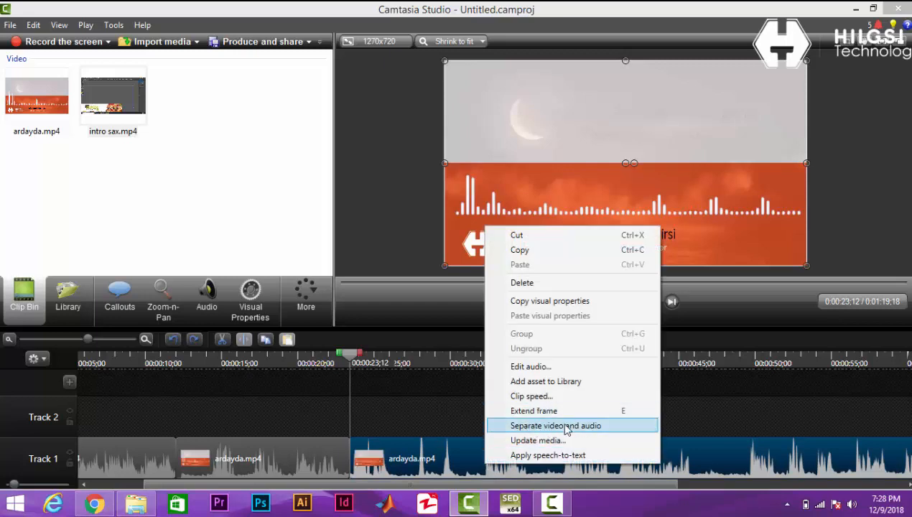
pyautogui.click(607, 427)
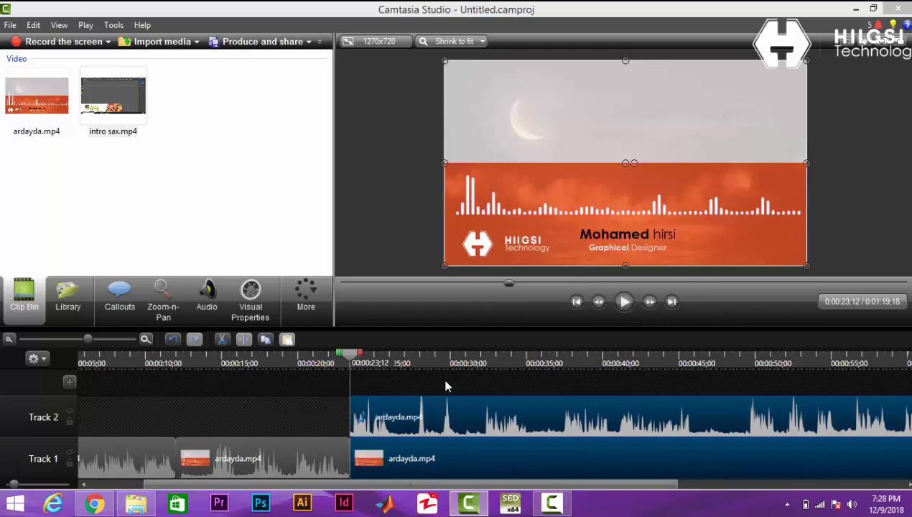
pyautogui.click(173, 339)
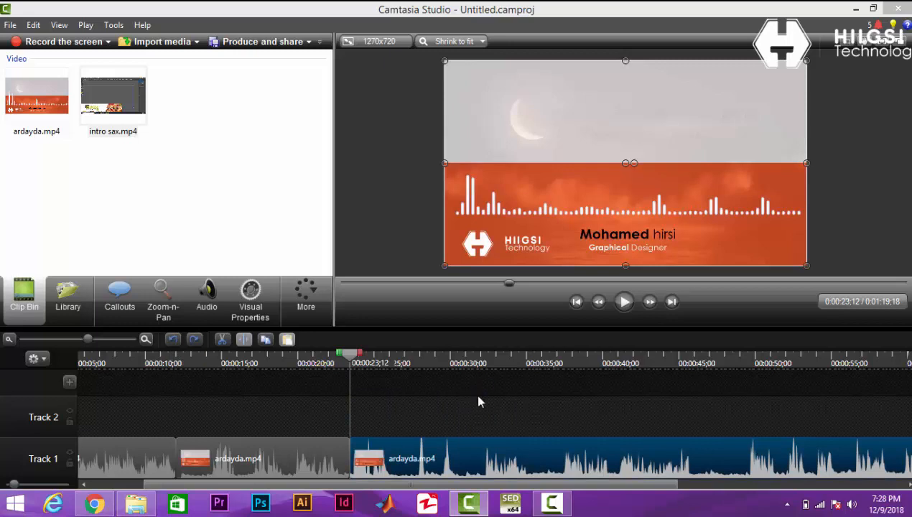
# - Separate the video and audio of the ardayda.mp4 segment starting at 00:00:23;12, and split its Track 1 video at 00:00:29;13
pyautogui.rightClick(447, 458)
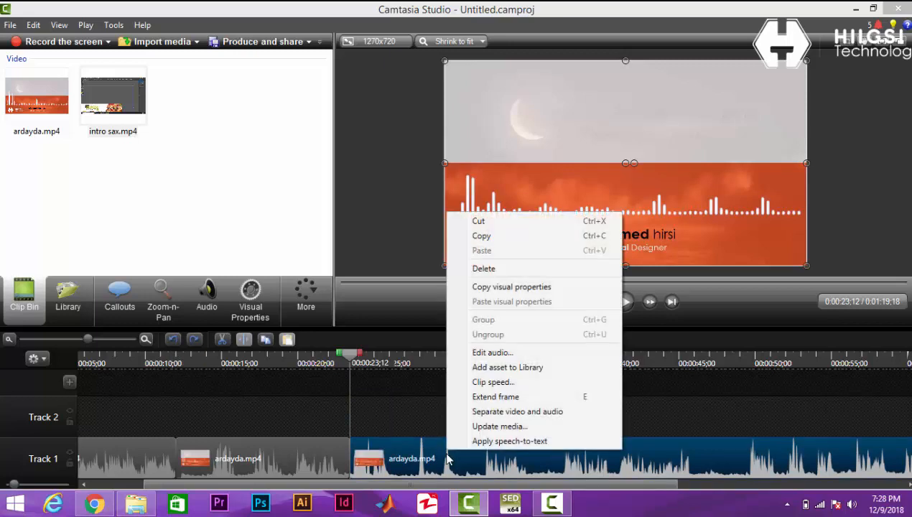
pyautogui.click(495, 412)
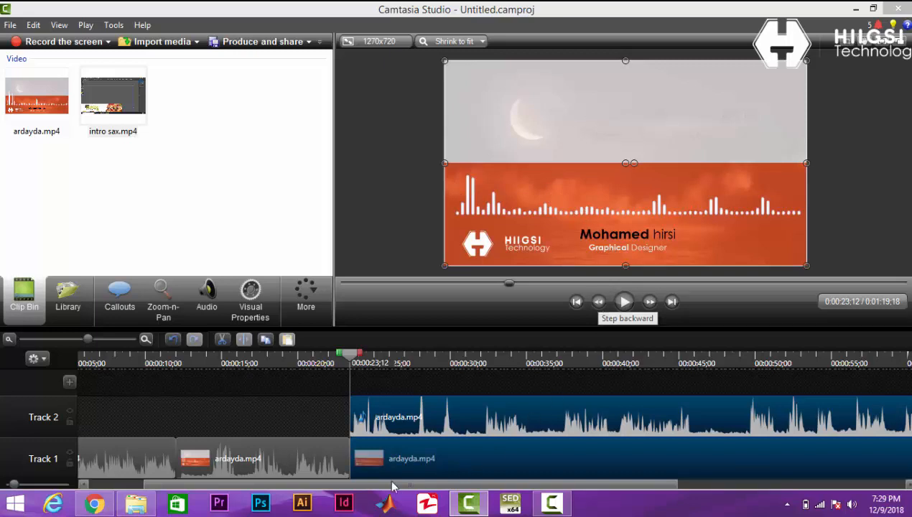
pyautogui.click(371, 457)
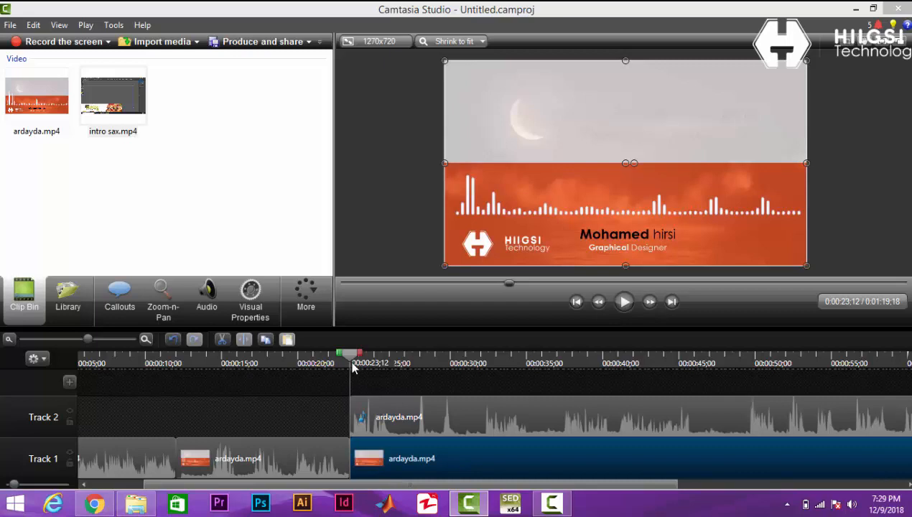
pyautogui.moveTo(352, 365); pyautogui.dragTo(441, 372)
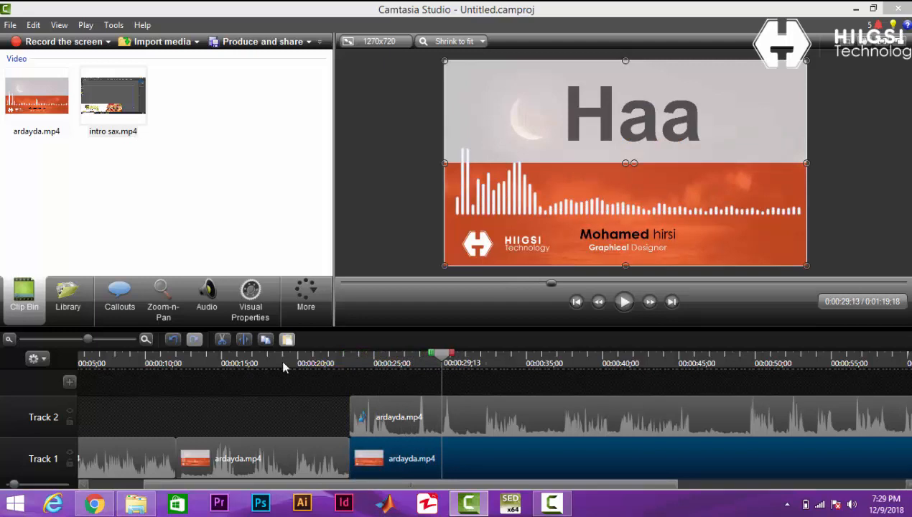
pyautogui.click(242, 344)
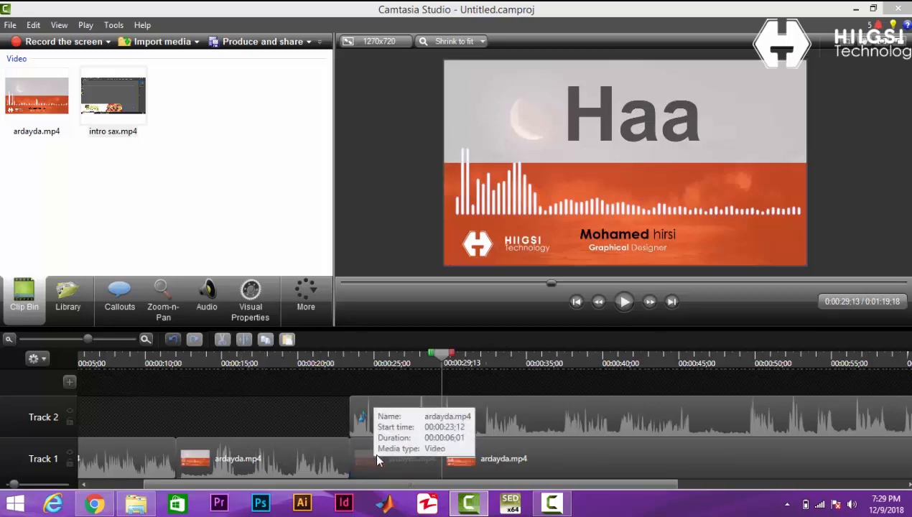
# - Cut the ardayda.mp4 video segment between 00:00:23;12 and 00:00:29;13 out of Track 1, keeping its audio on Track 2
pyautogui.click(396, 453)
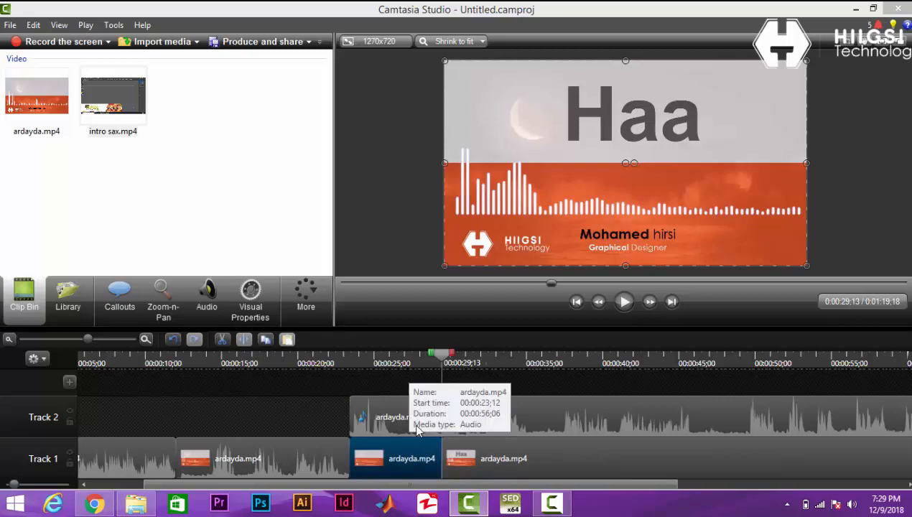
pyautogui.press('Delete')
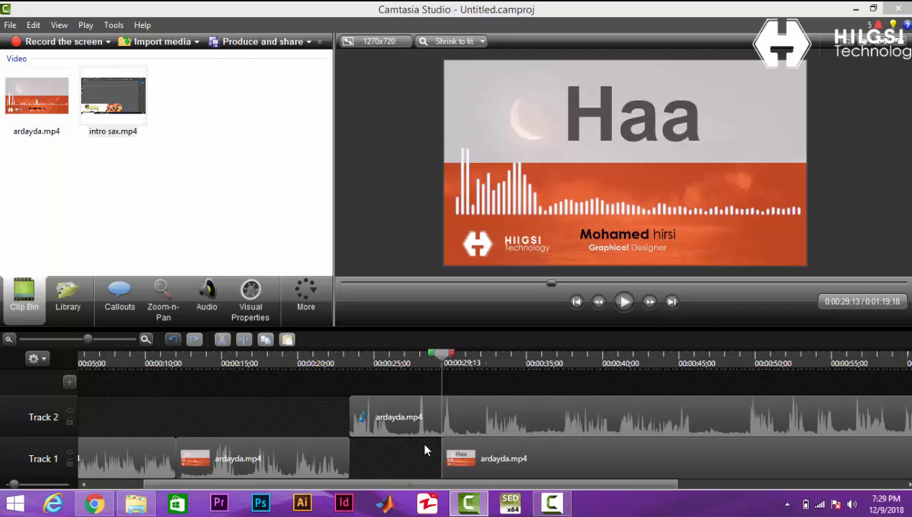
pyautogui.click(173, 340)
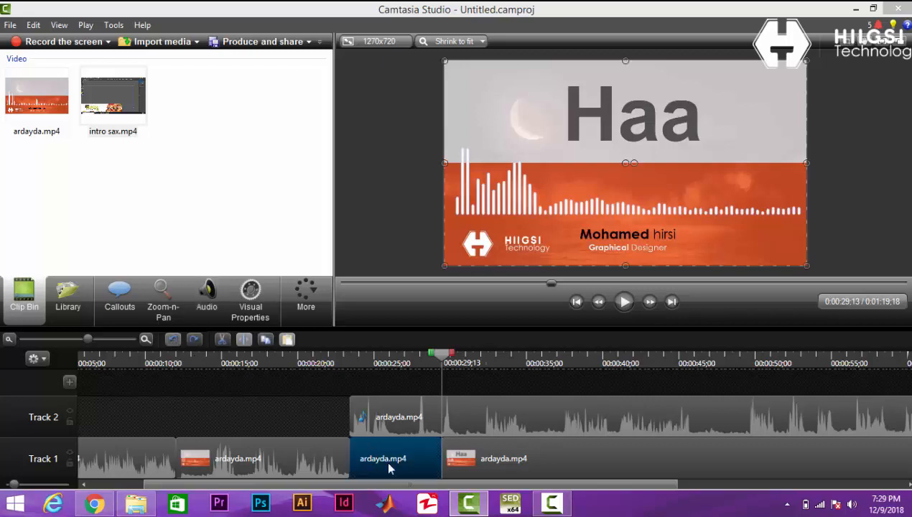
pyautogui.click(222, 339)
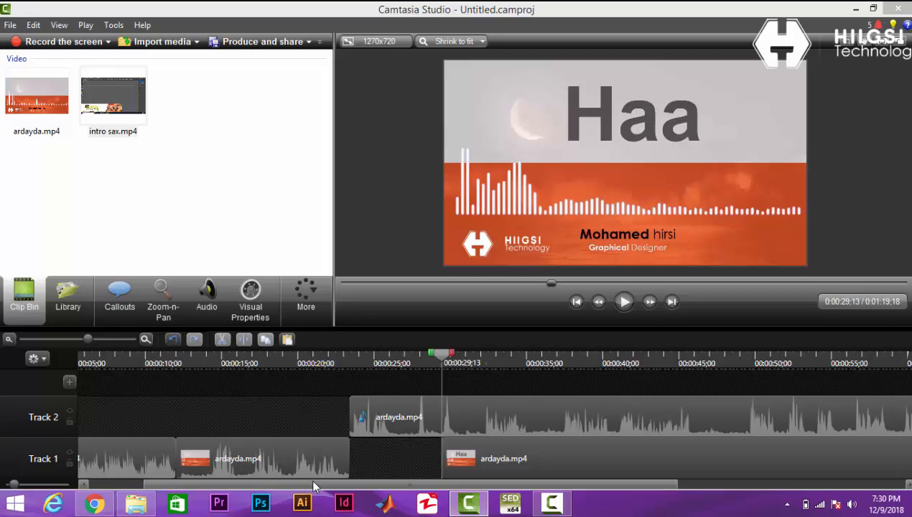
# - Import the videoplayback video from the HIIGSI TECH folder into the project
pyautogui.click(157, 44)
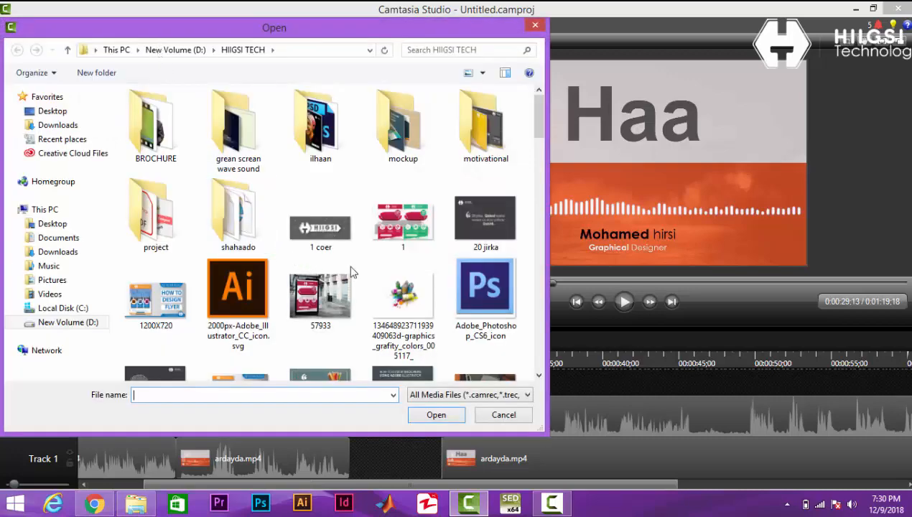
pyautogui.moveTo(541, 117); pyautogui.dragTo(535, 347)
pyautogui.click(478, 279)
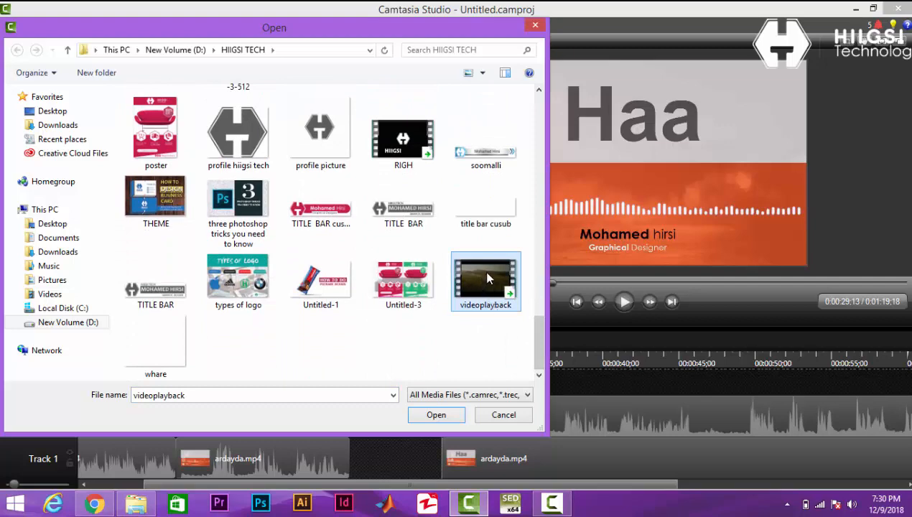
pyautogui.click(434, 416)
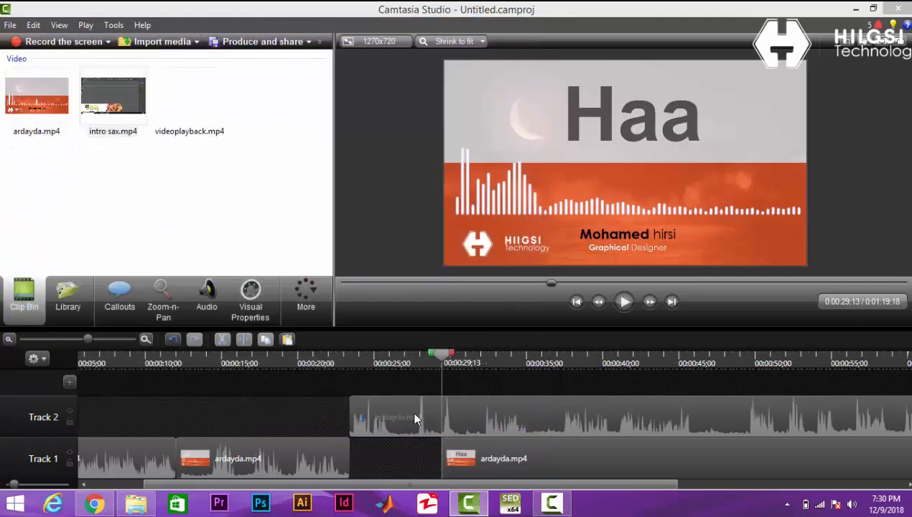
# - Add videoplayback.mp4 to the timeline at the playhead, 00:00:29;13, on Track 3
pyautogui.click(201, 116)
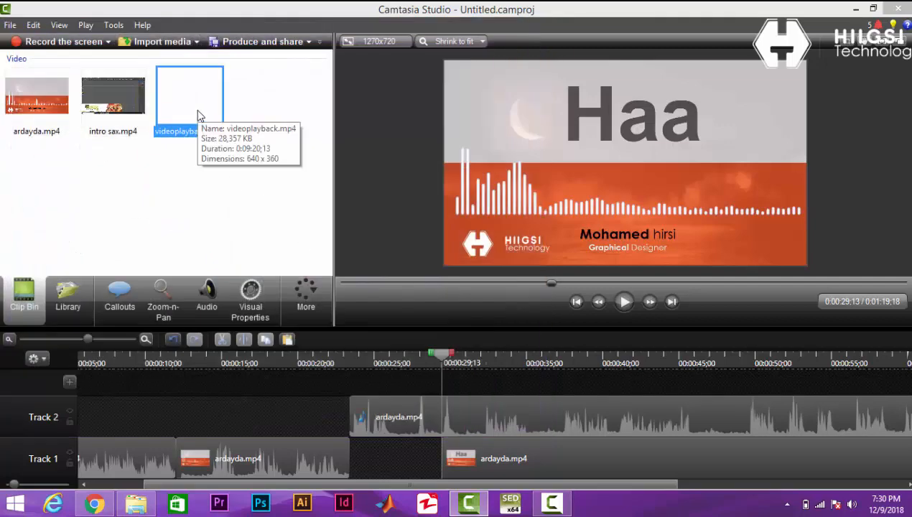
pyautogui.rightClick(201, 116)
pyautogui.click(217, 120)
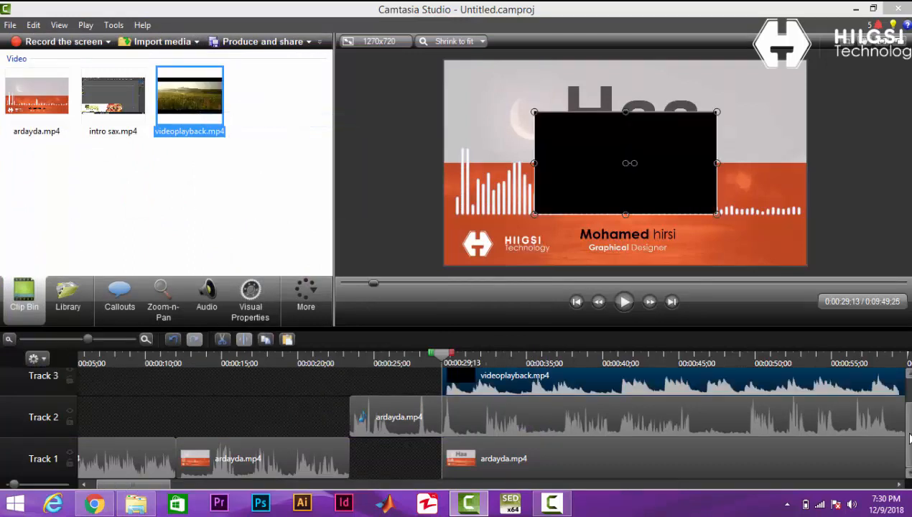
# - Enlarge the videoplayback.mp4 picture to fill the canvas and preview it from 00:00:29;13 to 00:00:33;07
pyautogui.moveTo(909, 431); pyautogui.dragTo(910, 409)
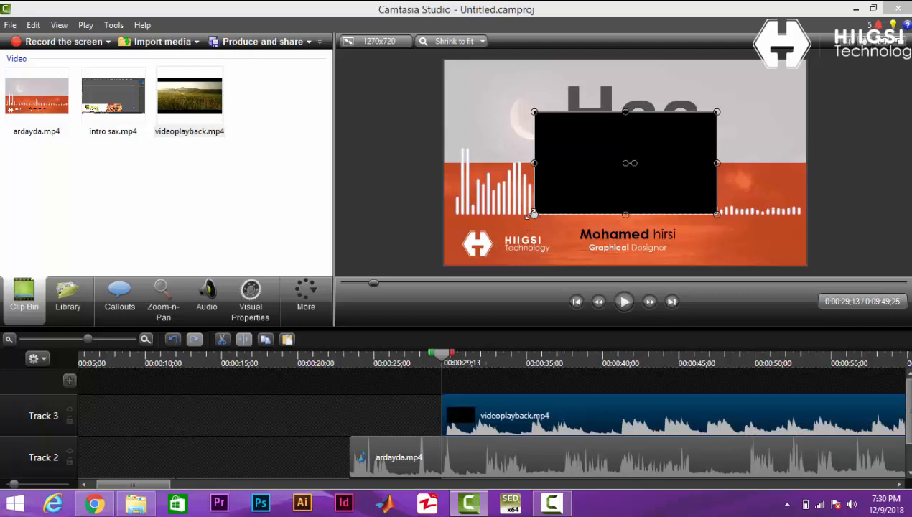
pyautogui.moveTo(533, 214); pyautogui.dragTo(446, 264)
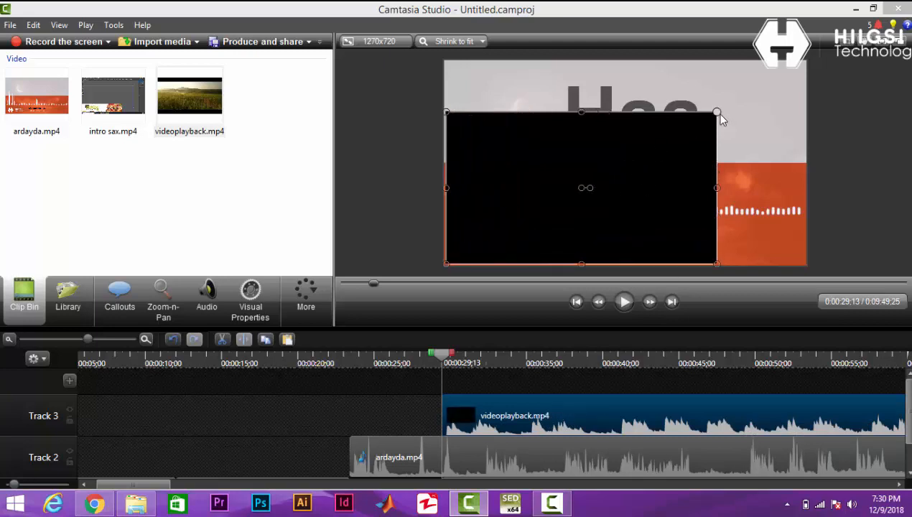
pyautogui.moveTo(718, 113); pyautogui.dragTo(809, 61)
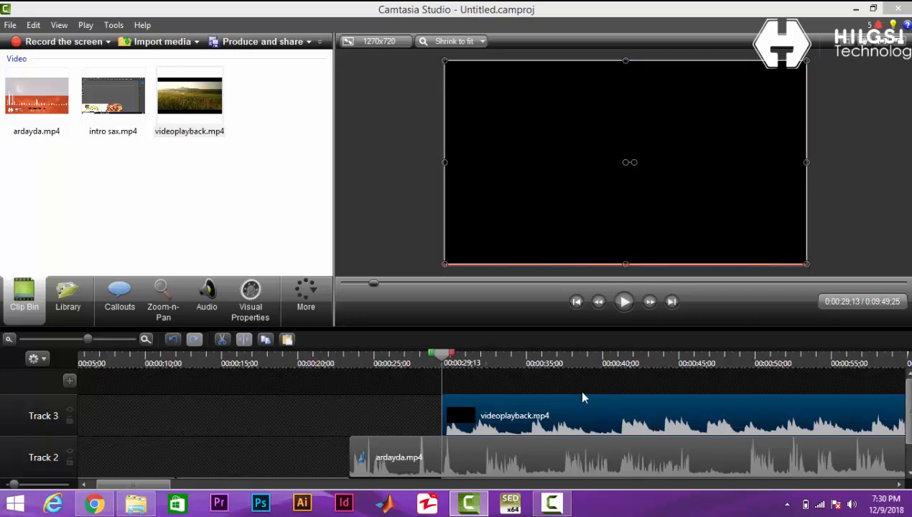
pyautogui.click(624, 302)
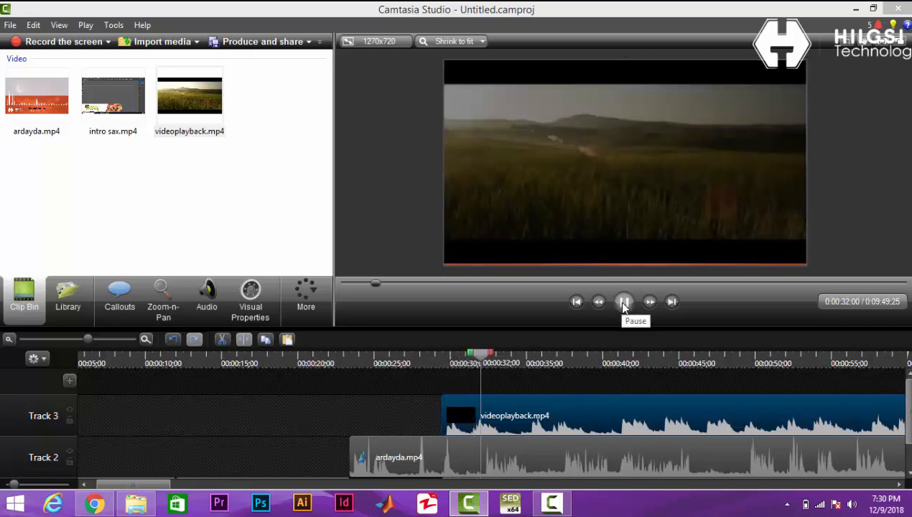
pyautogui.click(624, 303)
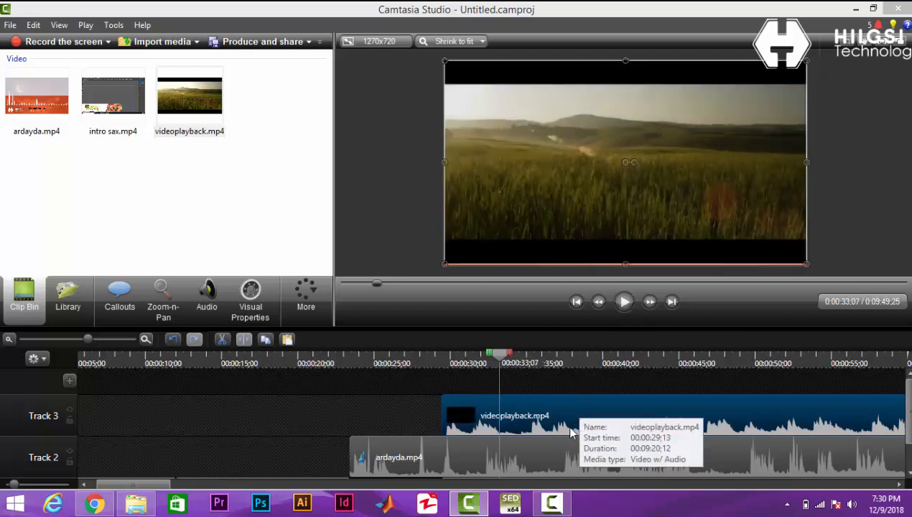
# - Separate the video and audio of videoplayback.mp4 and delete its video part from Track 3
pyautogui.rightClick(530, 422)
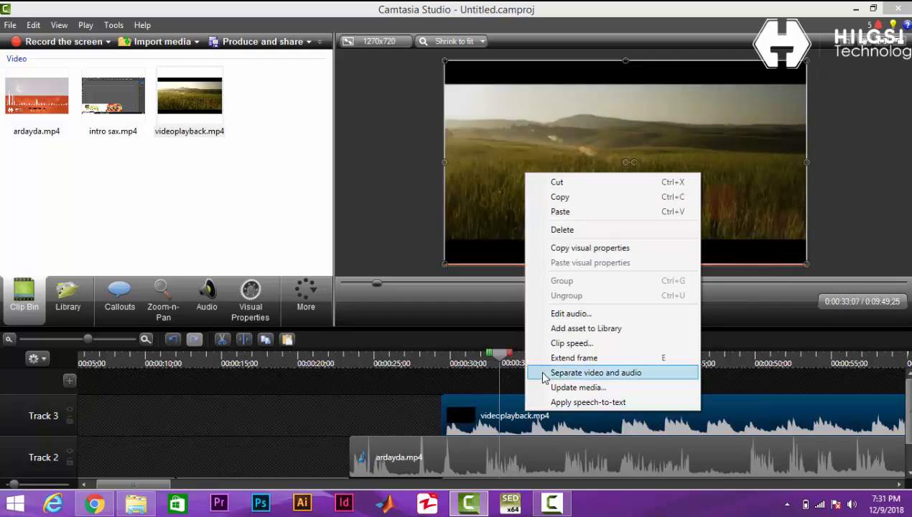
pyautogui.click(571, 373)
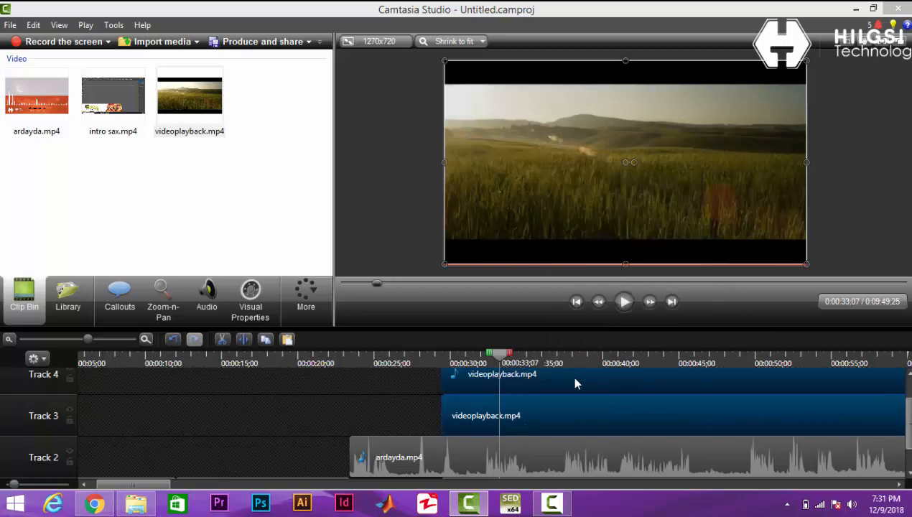
pyautogui.click(460, 418)
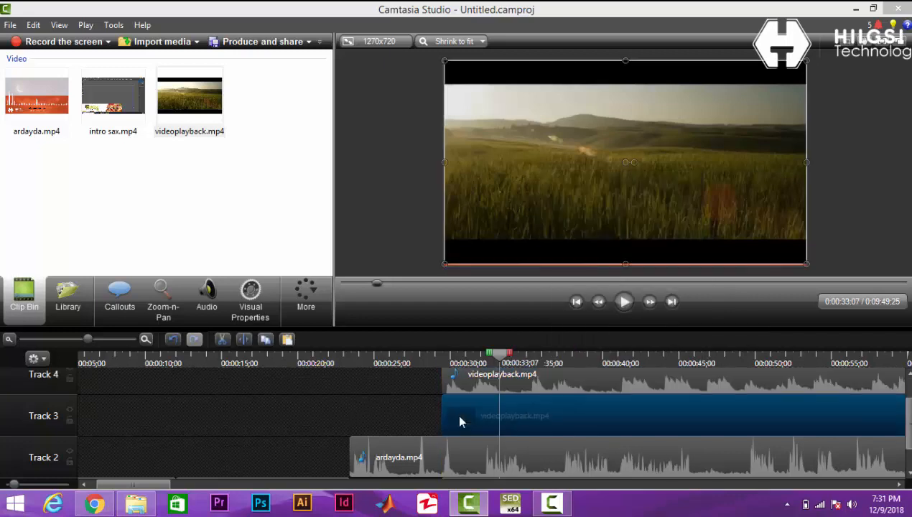
pyautogui.press('Delete')
# - Move the videoplayback.mp4 audio from Track 4 down to Track 3 and play the timeline from 00:00:33;07 to 00:00:40;07
pyautogui.moveTo(542, 383); pyautogui.dragTo(536, 402)
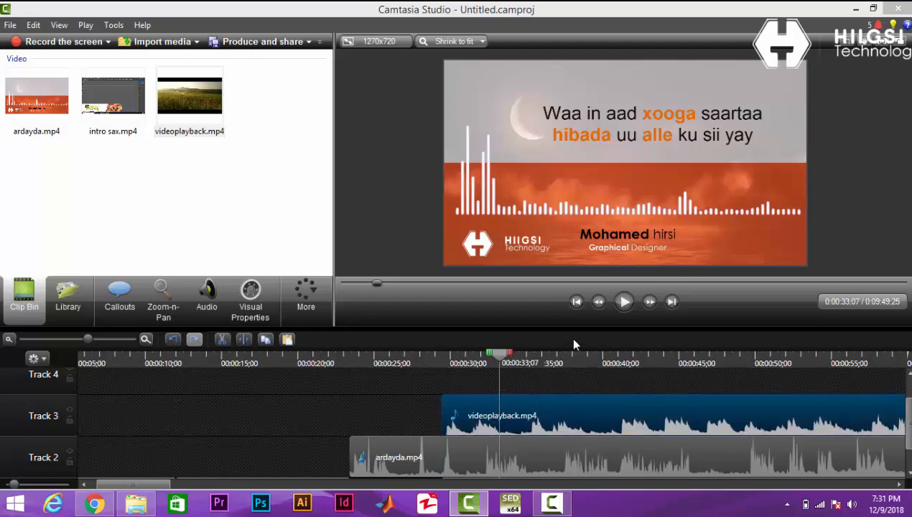
pyautogui.click(625, 302)
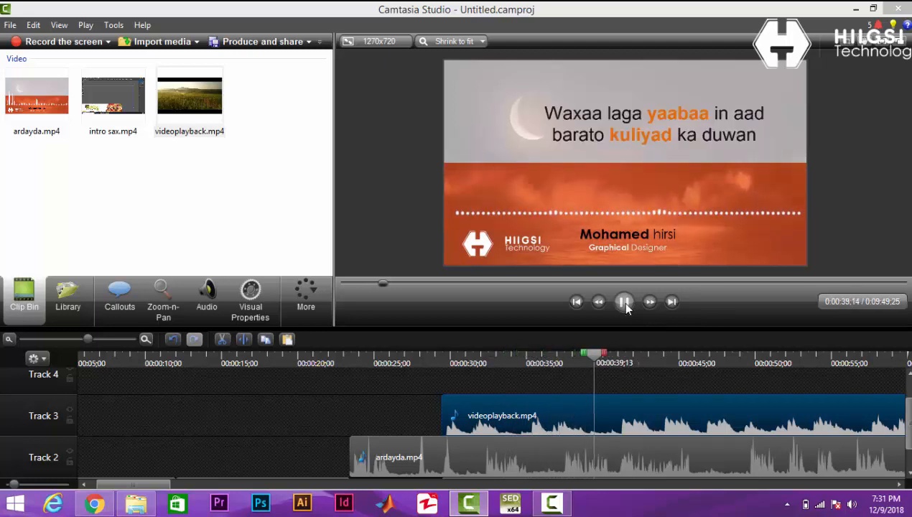
pyautogui.click(625, 305)
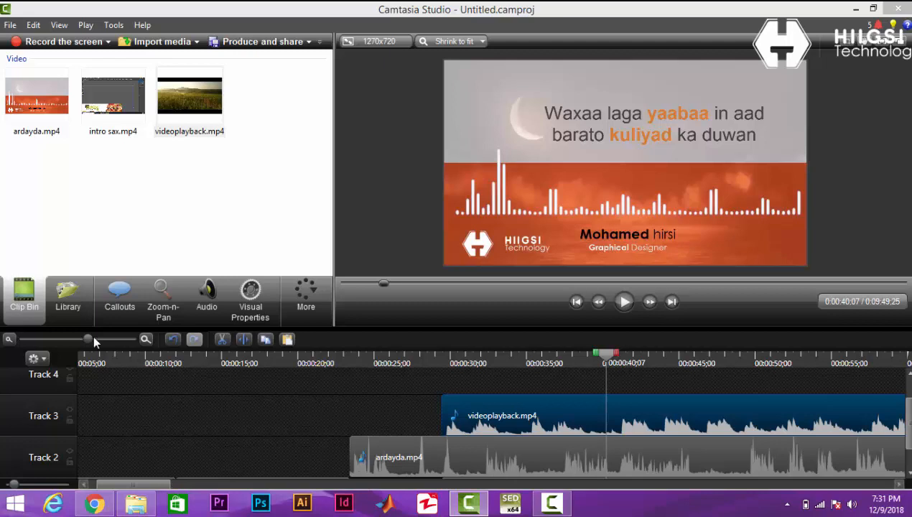
pyautogui.moveTo(82, 343); pyautogui.dragTo(75, 339)
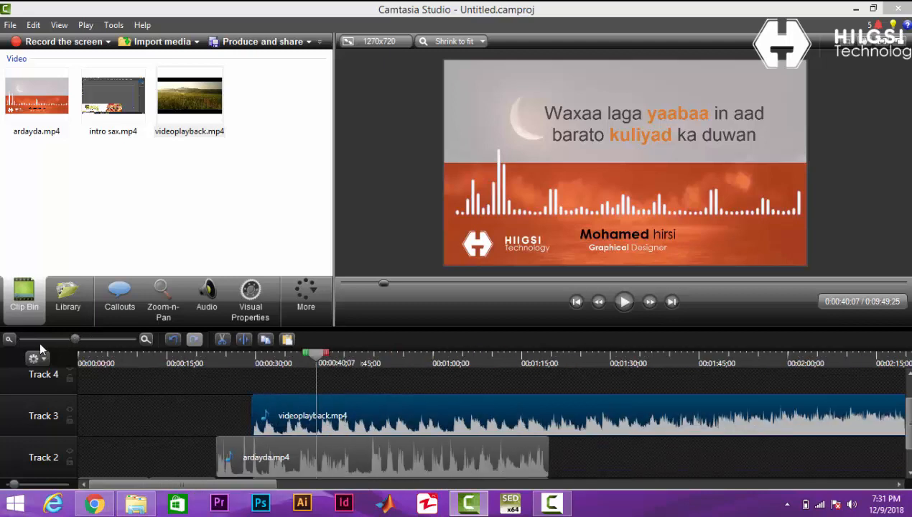
pyautogui.click(119, 338)
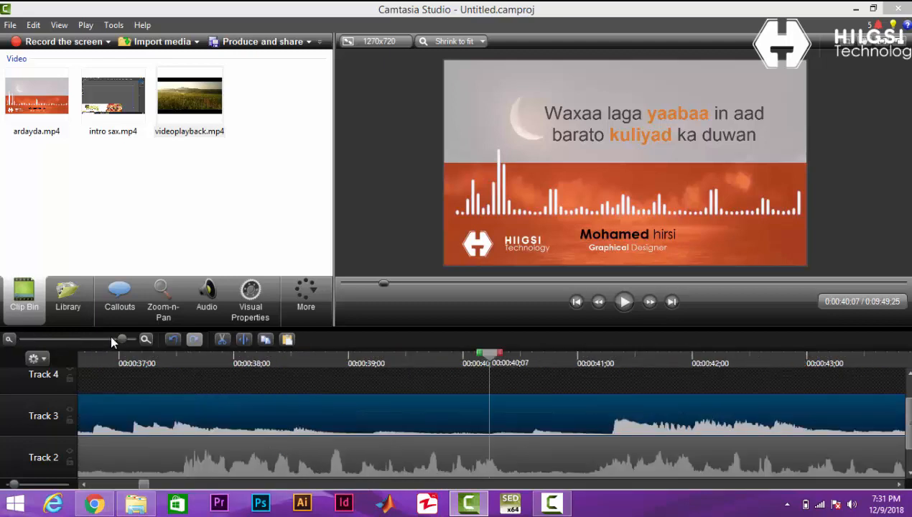
# - Cut the videoplayback.mp4 audio from Track 3, leaving only the ardayda.mp4 audio on Track 2
pyautogui.moveTo(94, 339); pyautogui.dragTo(66, 339)
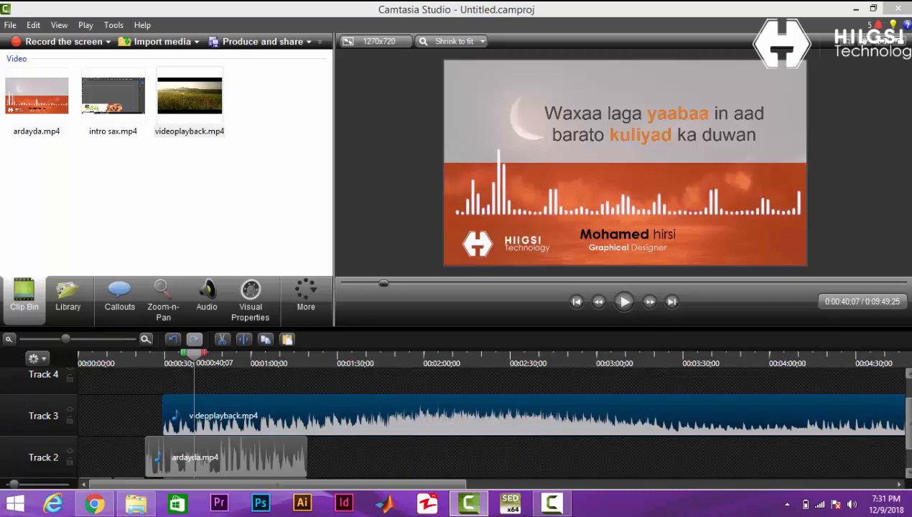
pyautogui.moveTo(910, 424)
pyautogui.mouseDown()
pyautogui.moveTo(909, 435)
pyautogui.moveTo(909, 415)
pyautogui.moveTo(911, 443)
pyautogui.moveTo(909, 424)
pyautogui.mouseUp()
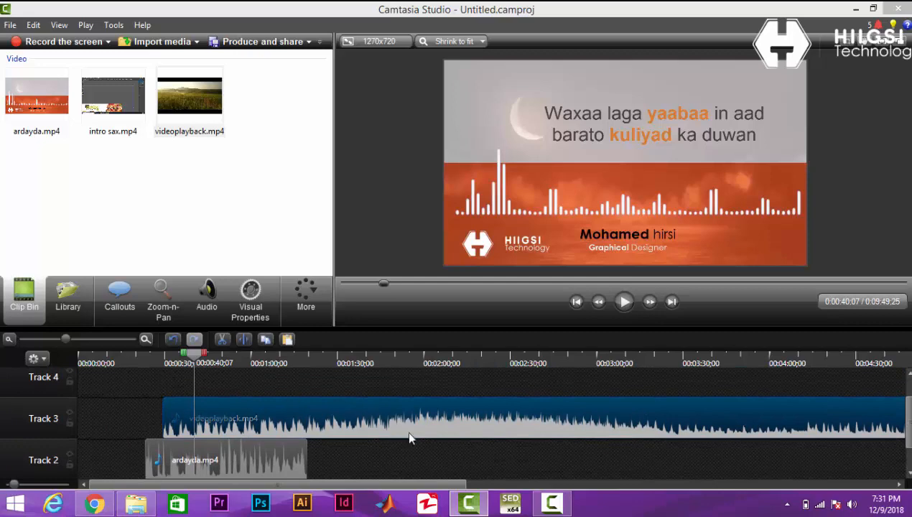
pyautogui.click(223, 340)
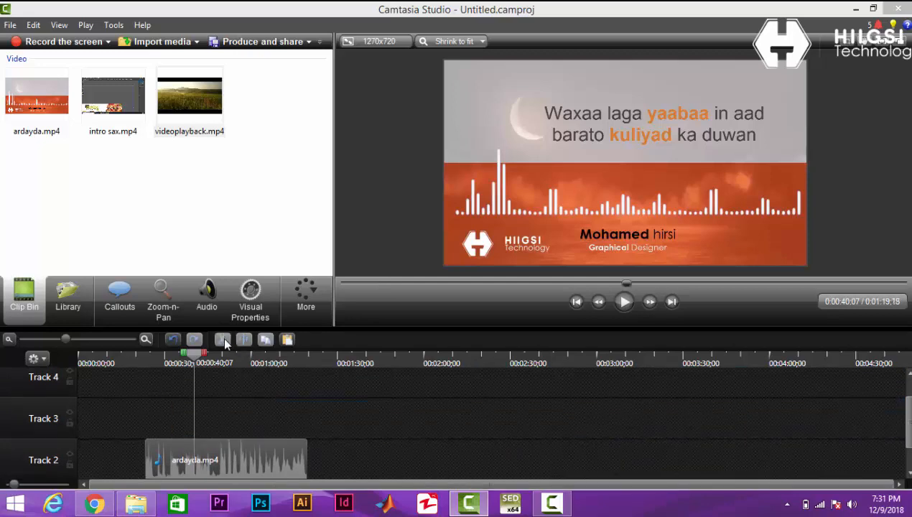
# - Move the playhead to 00:00:43;08, select the ardayda.mp4 audio on Track 2 and show its audio editing options
pyautogui.scroll(-2, 486, 394)
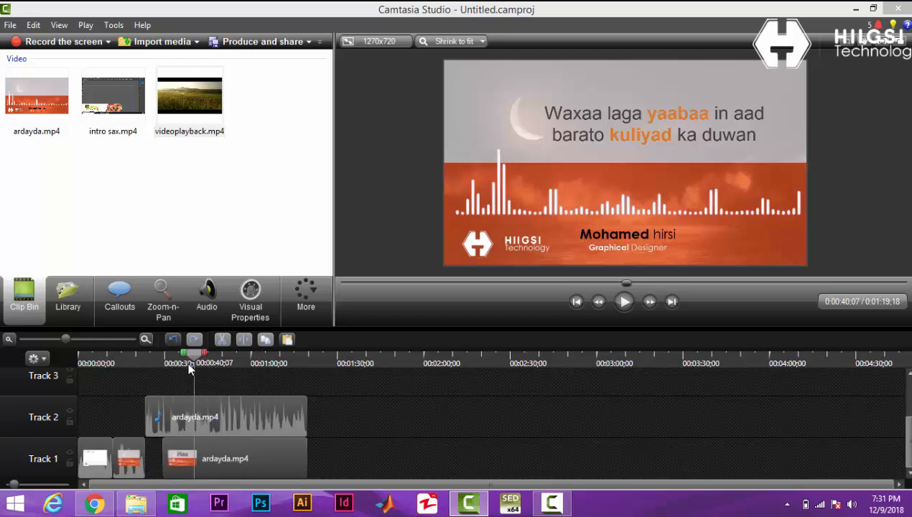
pyautogui.moveTo(200, 363); pyautogui.dragTo(205, 366)
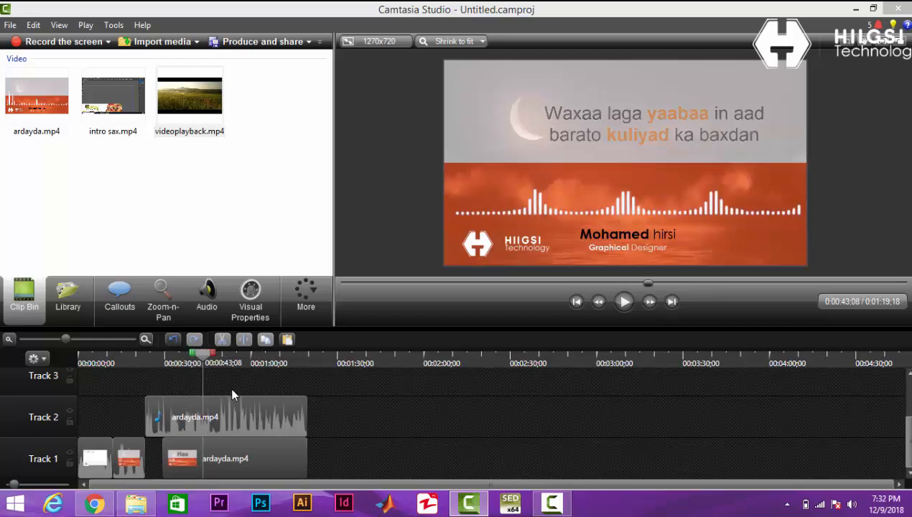
pyautogui.click(263, 417)
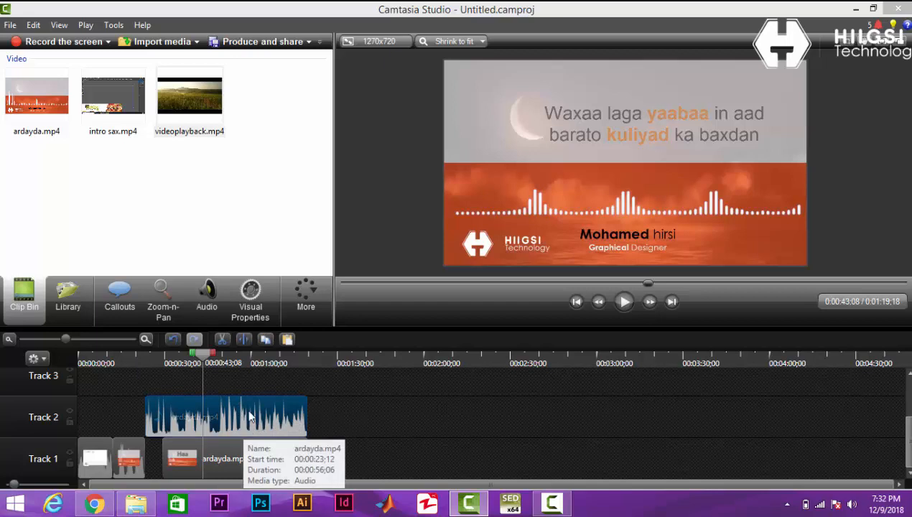
pyautogui.click(207, 295)
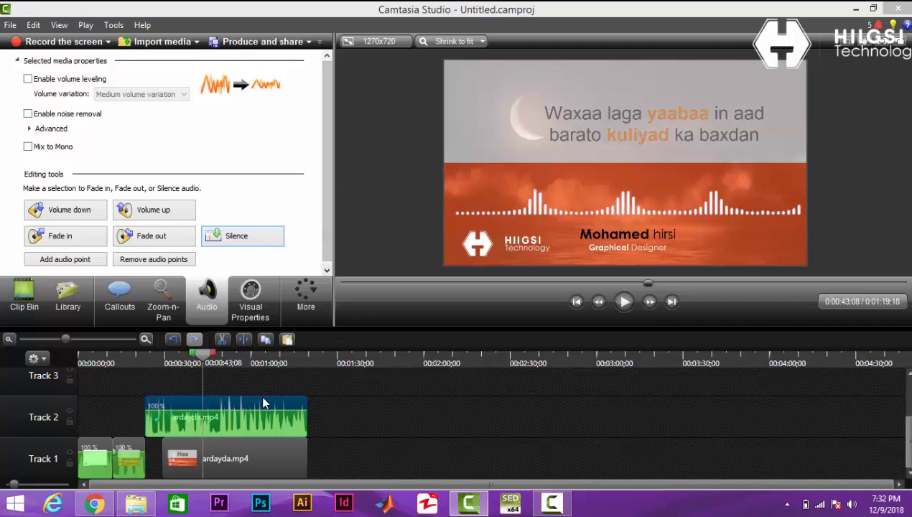
# - Scrub through the last part of the ardayda.mp4 clips on Tracks 1 and 2 and place the playhead at their end, 00:01:19;18
pyautogui.moveTo(201, 360); pyautogui.dragTo(290, 395)
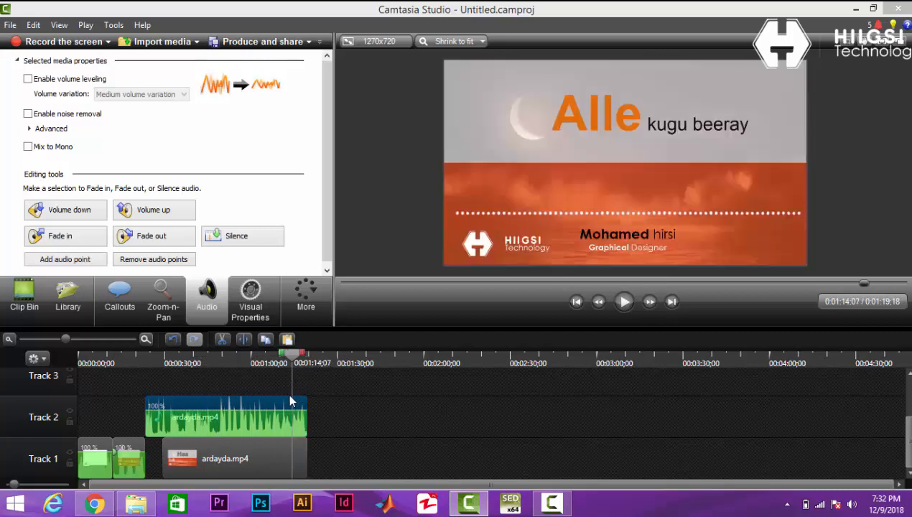
pyautogui.moveTo(291, 363); pyautogui.dragTo(295, 377)
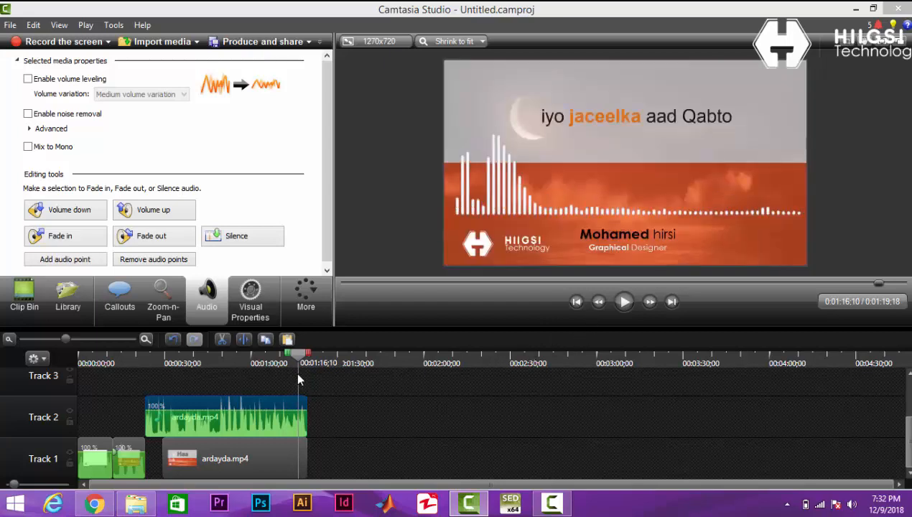
pyautogui.moveTo(331, 457); pyautogui.dragTo(305, 407)
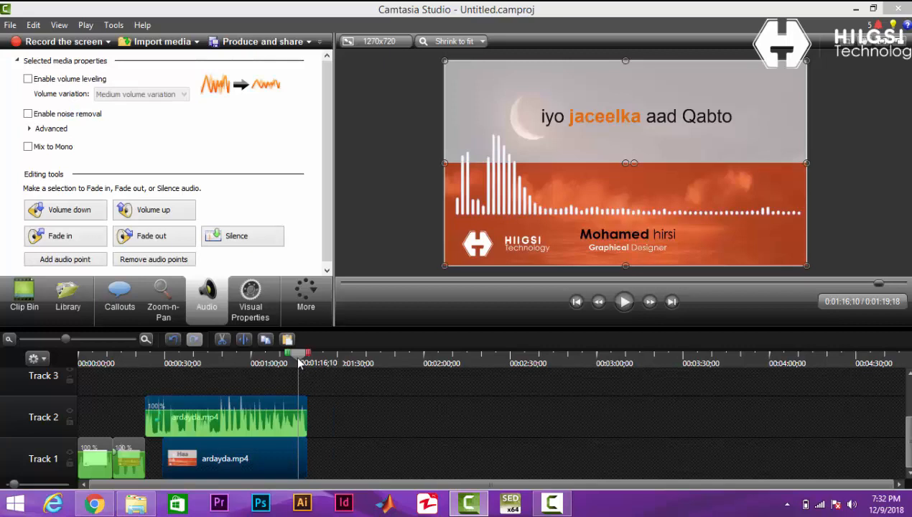
pyautogui.click(324, 452)
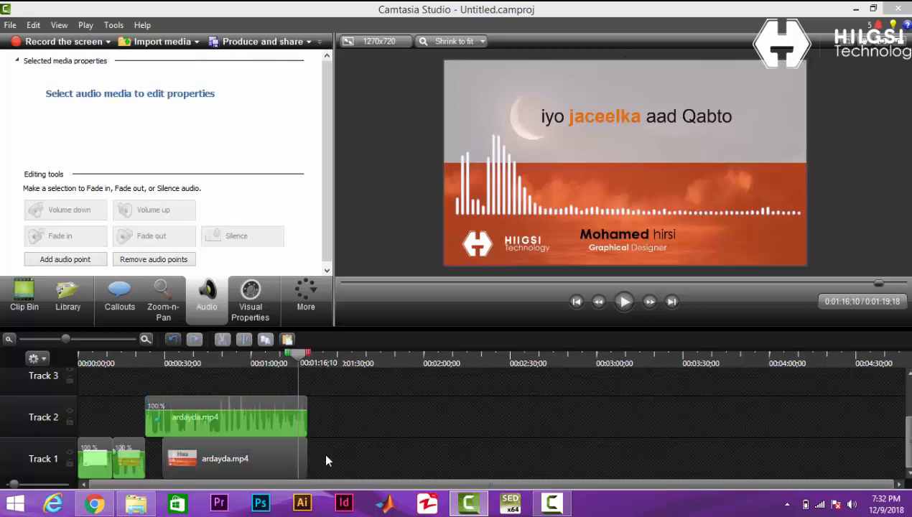
pyautogui.click(270, 453)
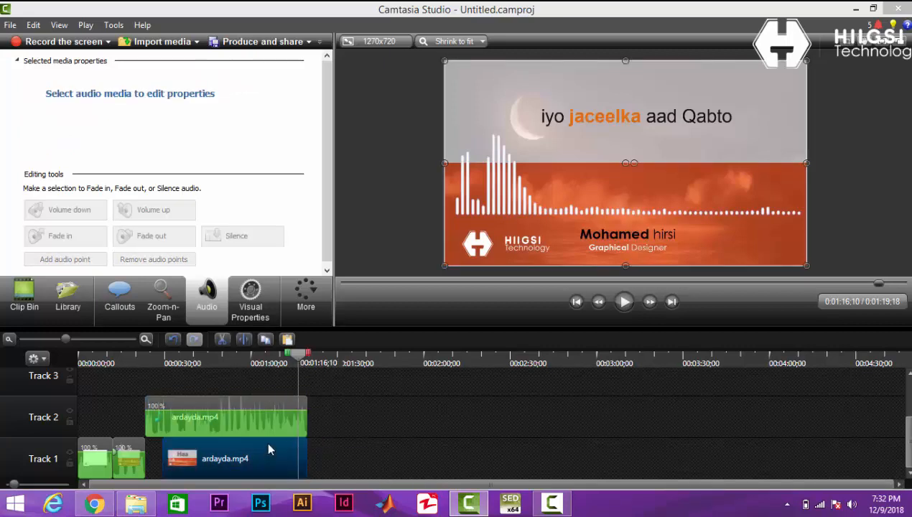
pyautogui.click(249, 416)
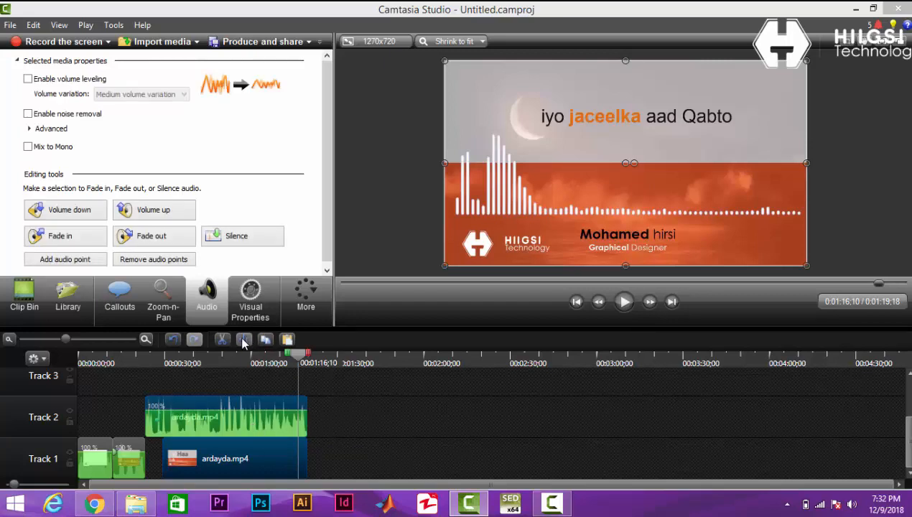
pyautogui.click(308, 365)
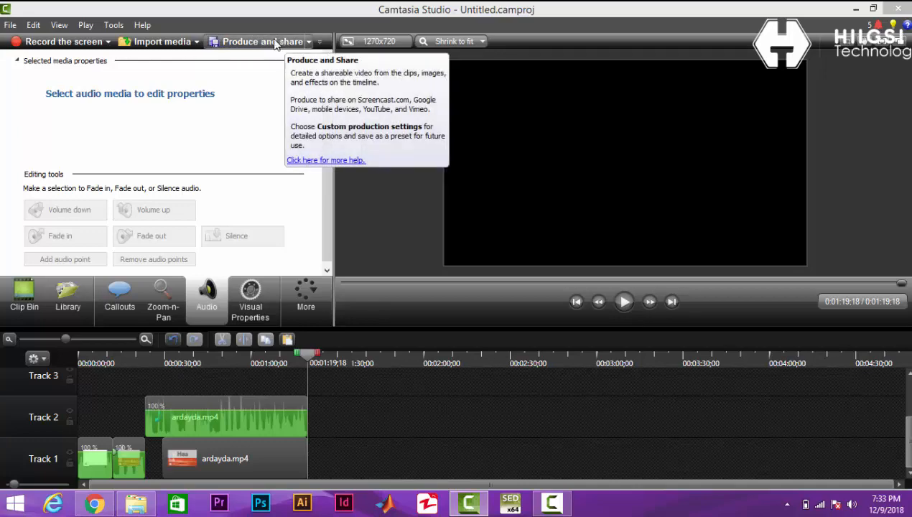
pyautogui.click(249, 44)
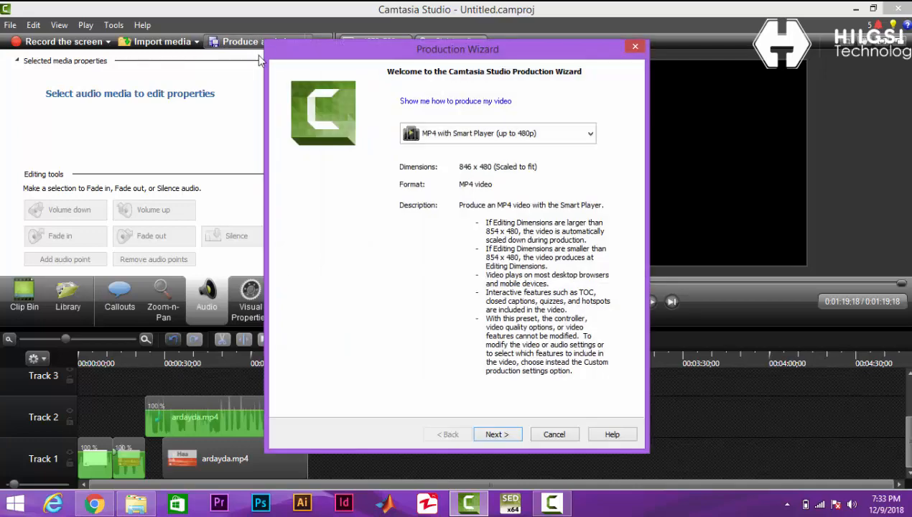
pyautogui.click(635, 46)
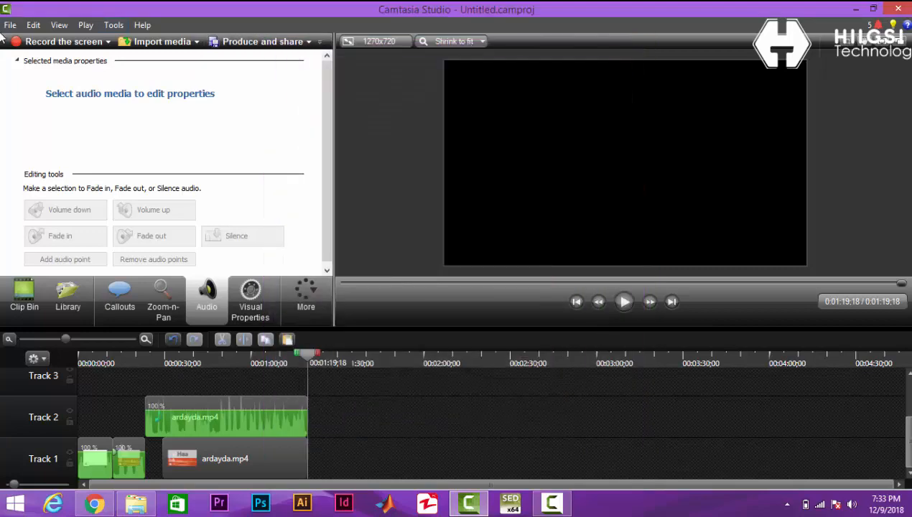
pyautogui.click(10, 25)
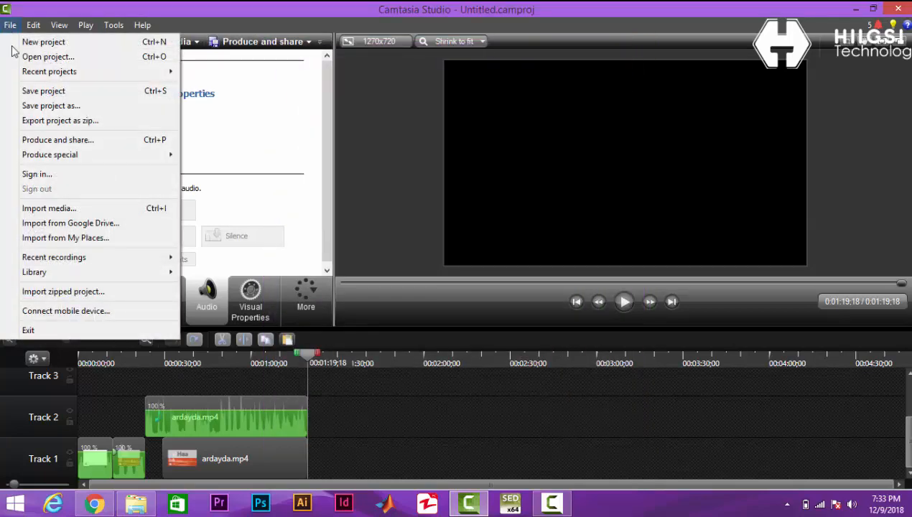
pyautogui.click(313, 145)
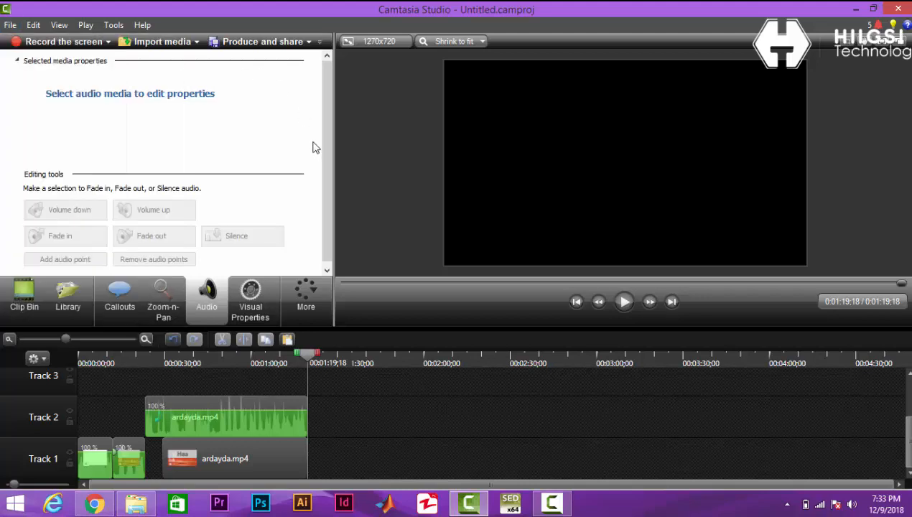
# - Start producing the video with the MP4 with Smart Player (up to 480p) preset and enter "tija" as the production name
pyautogui.click(255, 43)
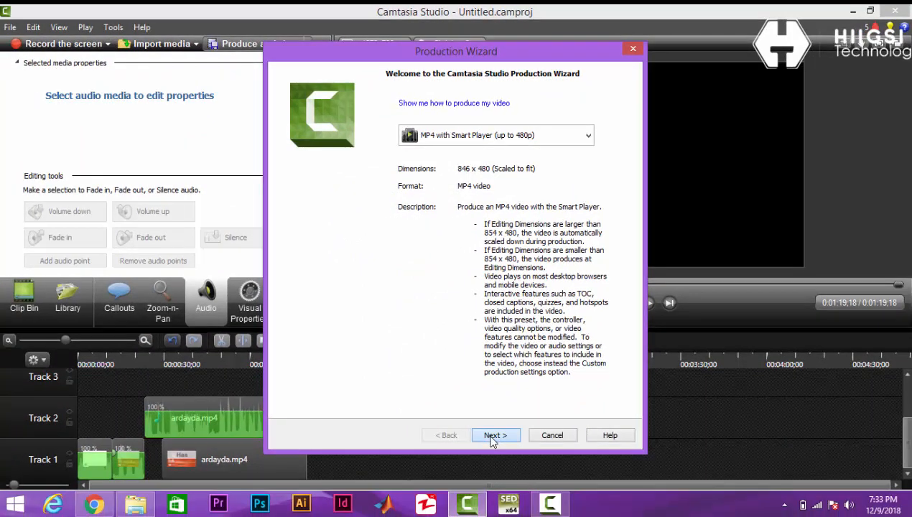
pyautogui.click(494, 435)
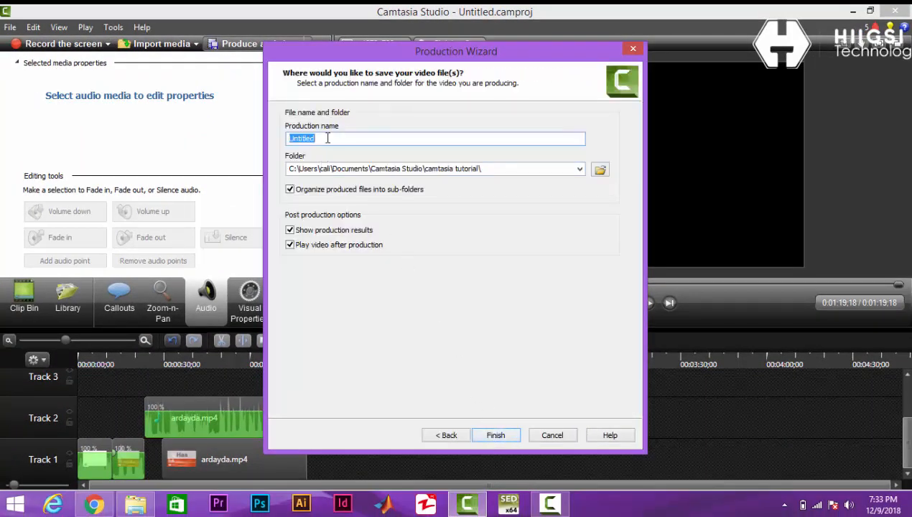
pyautogui.write('tija')
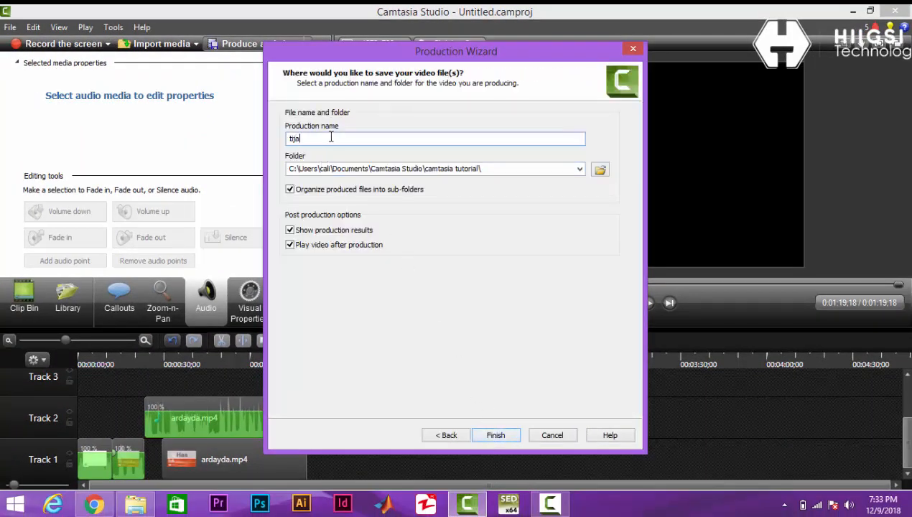